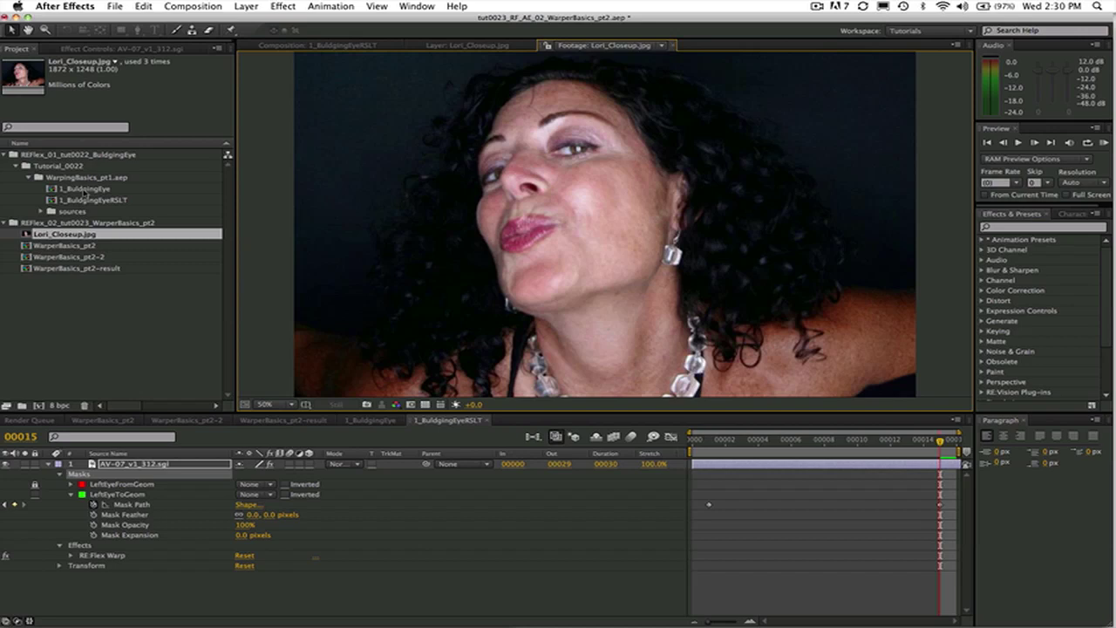
# Step: View the 1_BuldgingEyeRSLT, WarperBasics_pt2-2 and WarperBasics_pt2 compositions in turn
pyautogui.doubleClick(90, 201)
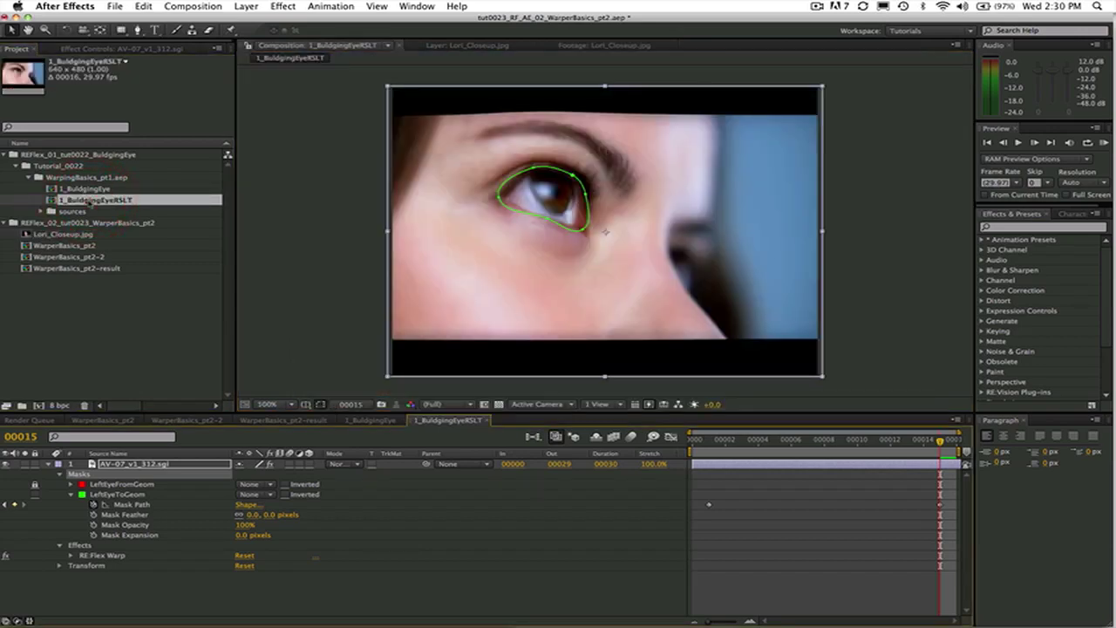
pyautogui.doubleClick(54, 255)
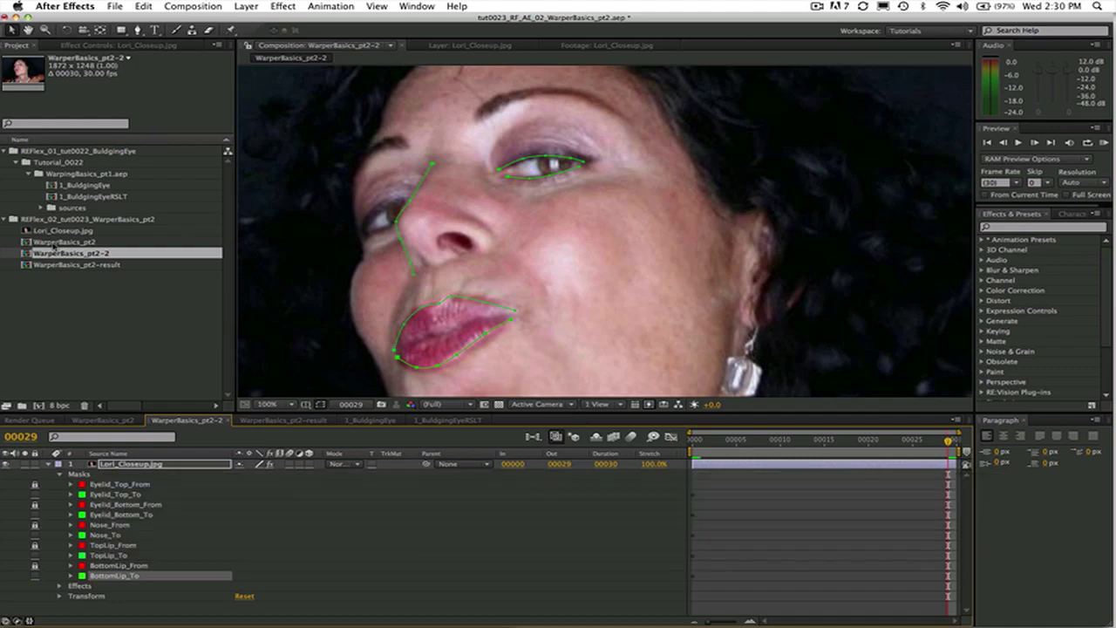
pyautogui.doubleClick(56, 241)
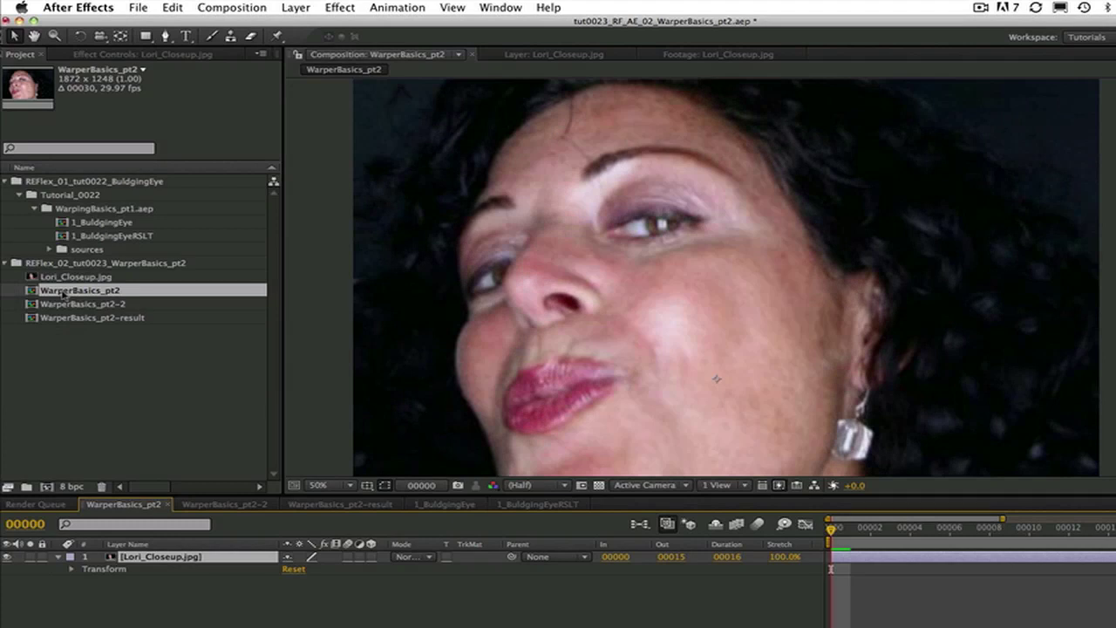
# Step: Open the WarperBasics_pt2-2 composition and set the RE:Flex Warp display on the Lori_Closeup.jpg layer to Unwarped Image
pyautogui.doubleClick(67, 302)
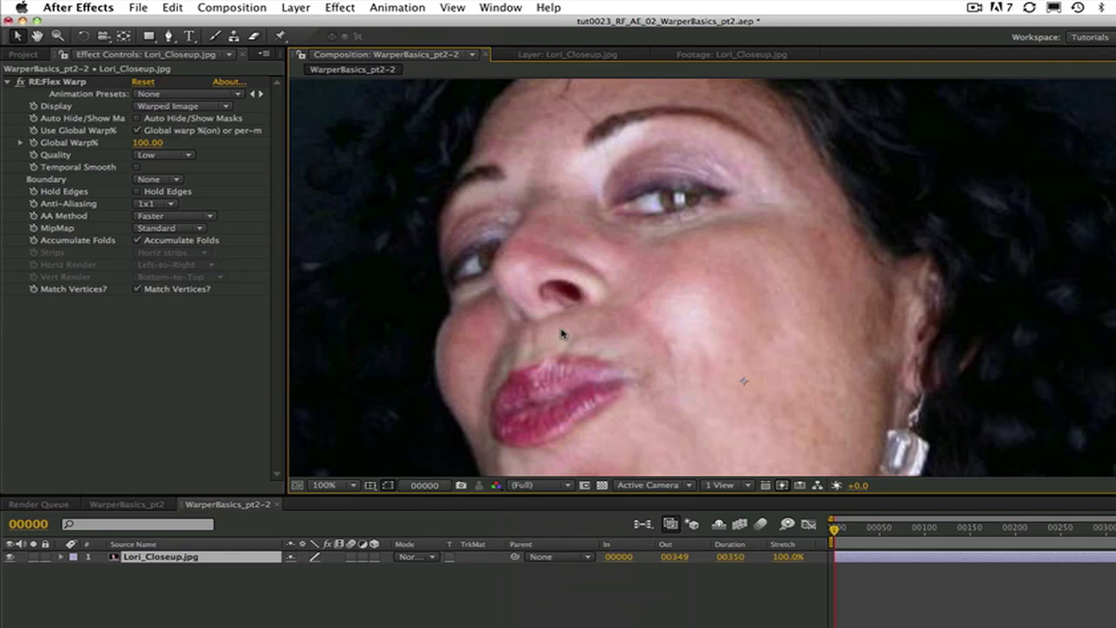
pyautogui.press('F3')
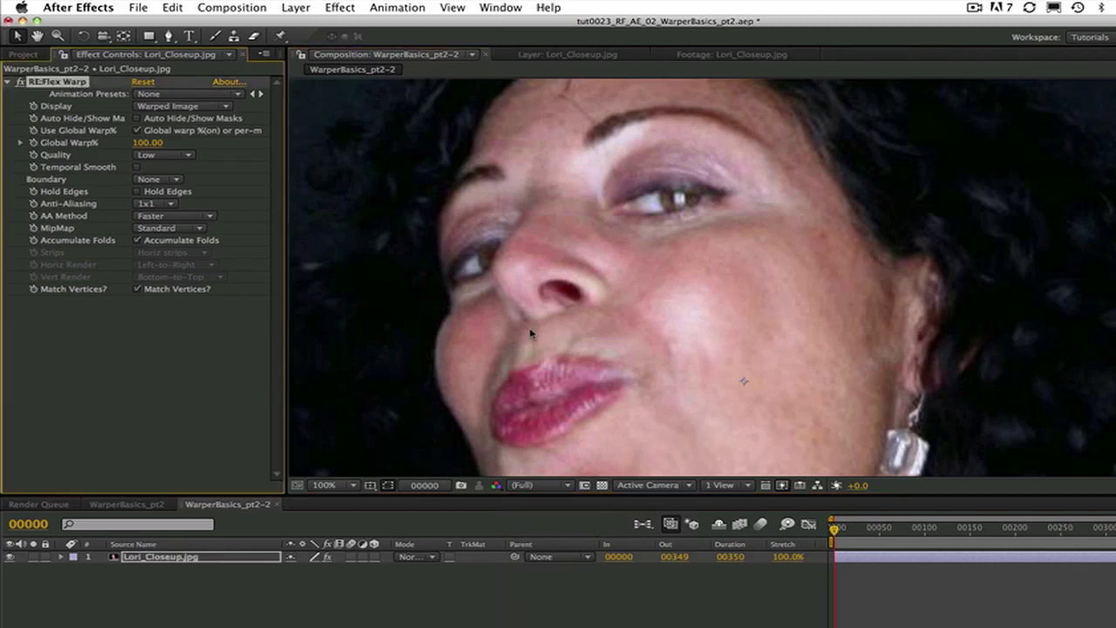
pyautogui.click(155, 106)
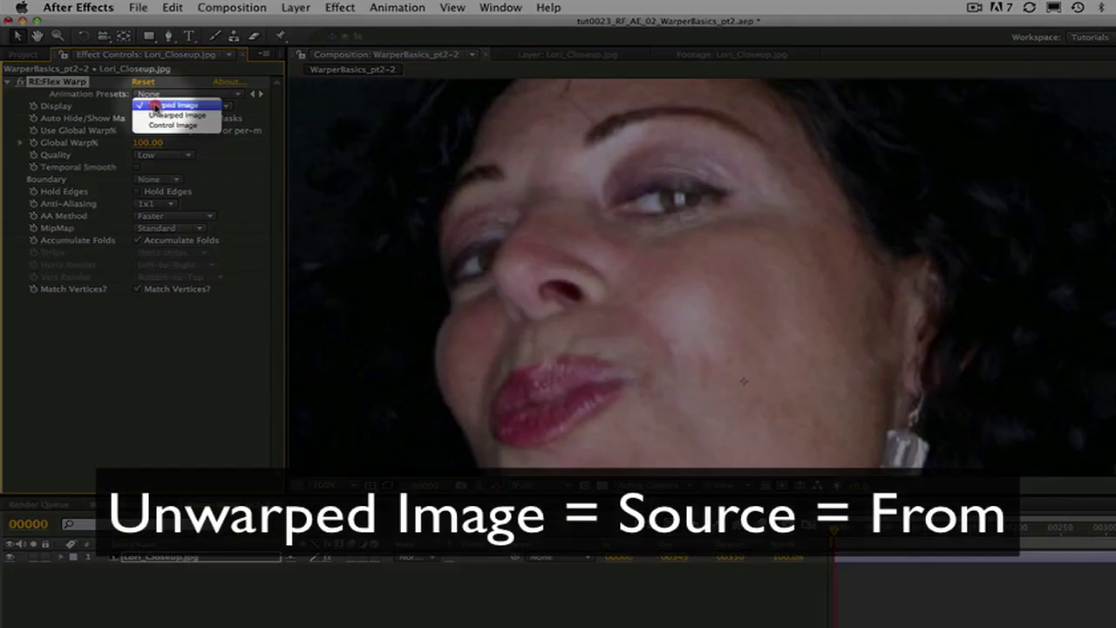
pyautogui.click(158, 115)
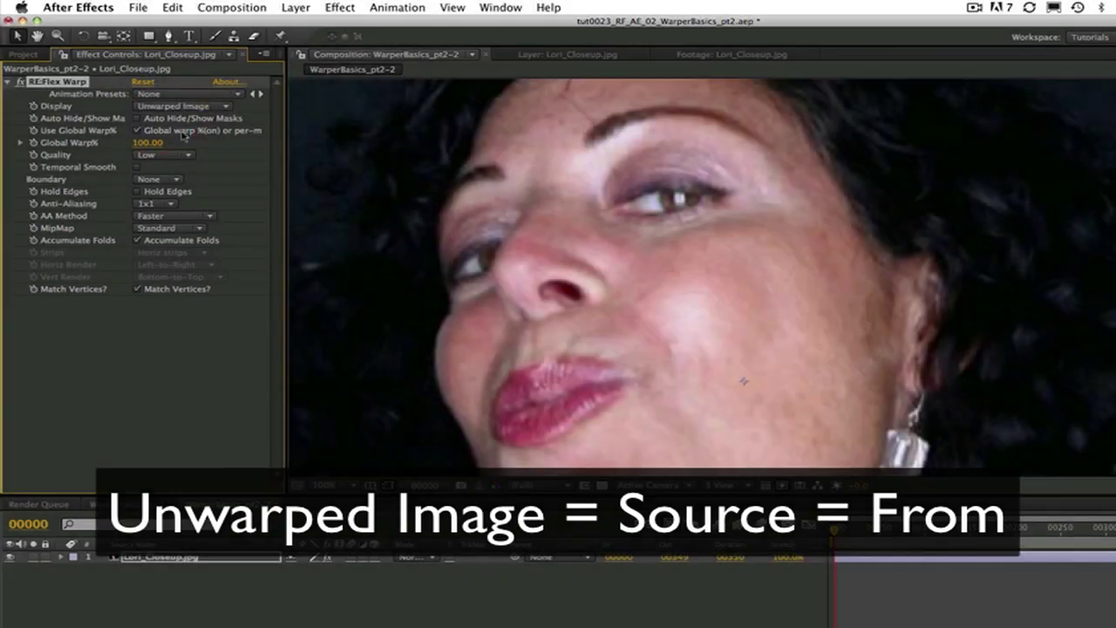
pyautogui.moveTo(185, 153); pyautogui.dragTo(165, 167)
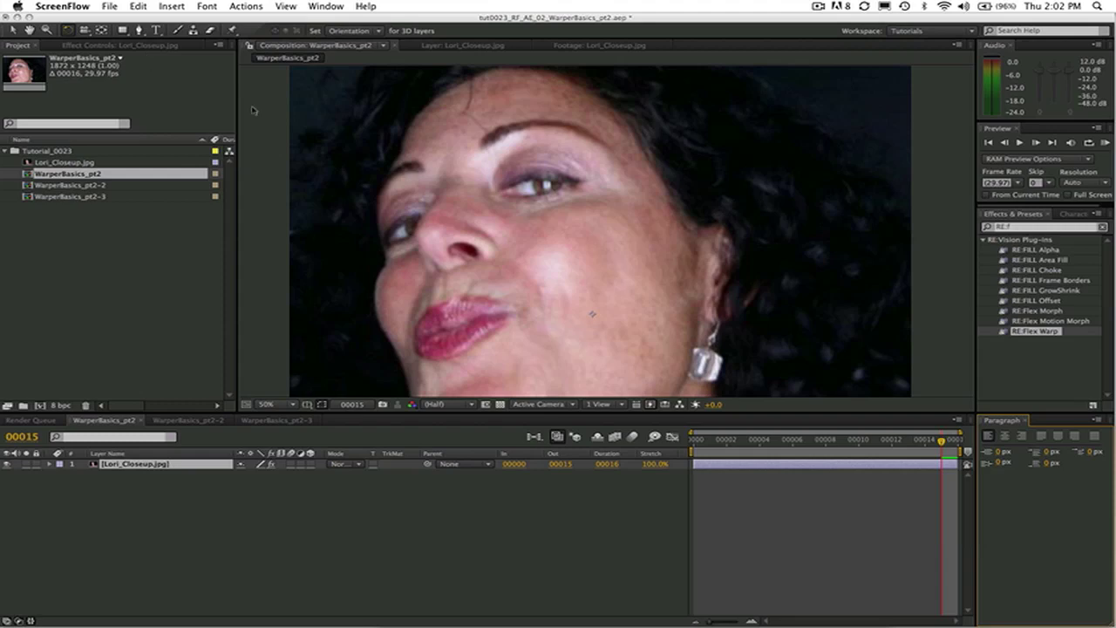
# Step: At frame 0 of WarperBasics_pt2, draw an open five-point RotoBezier mask along the upper lid of the woman's more visible eye with the Pen tool
pyautogui.click(941, 442)
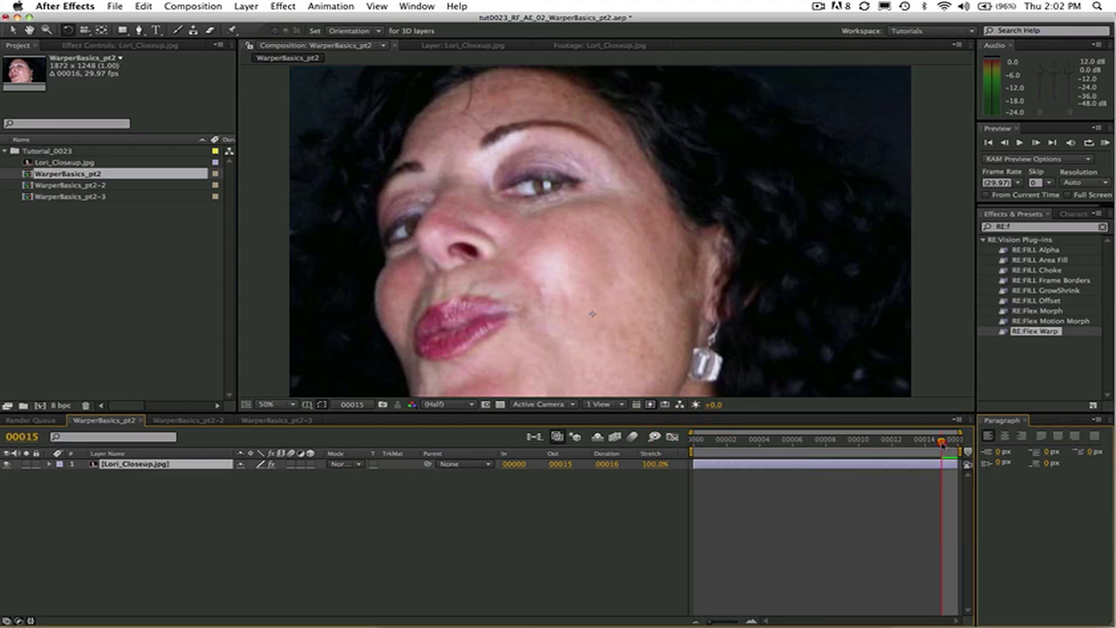
pyautogui.moveTo(943, 443); pyautogui.dragTo(663, 443)
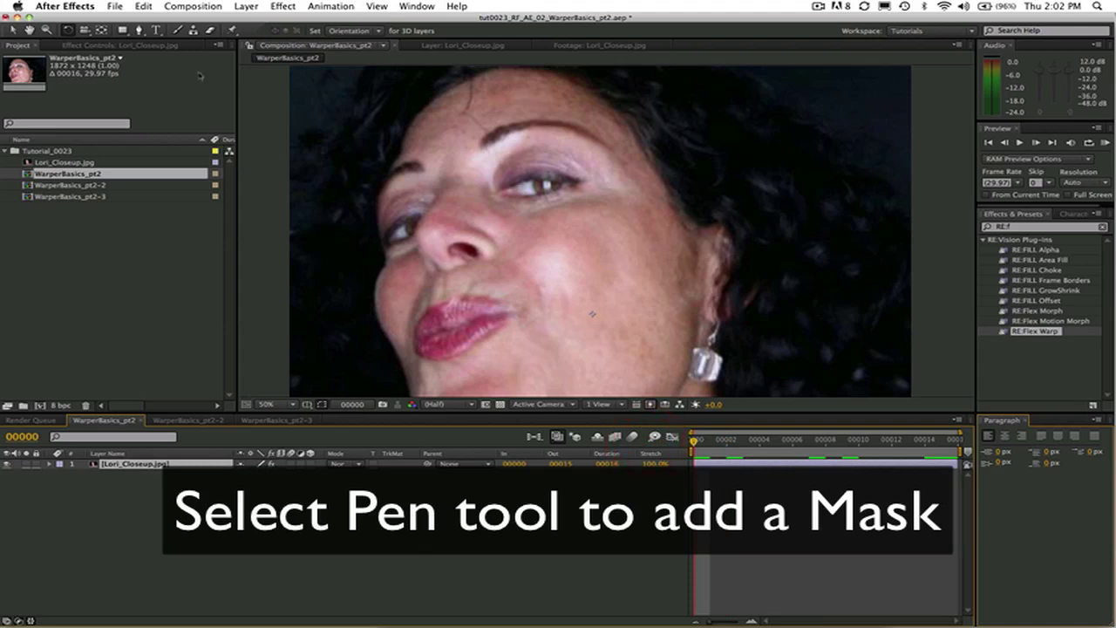
pyautogui.click(137, 31)
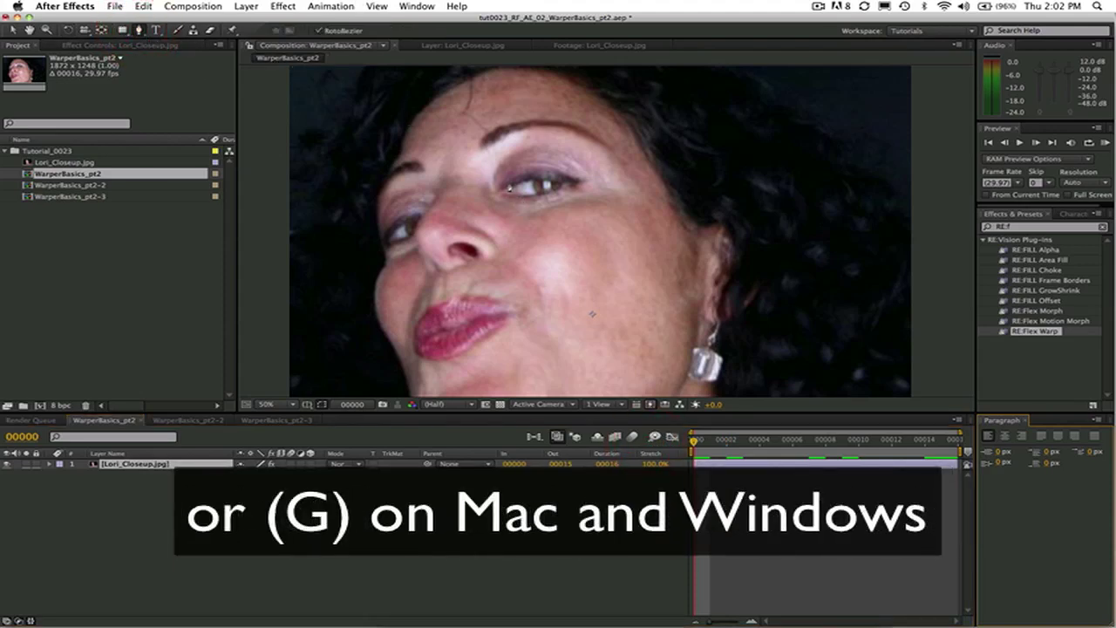
pyautogui.click(499, 188)
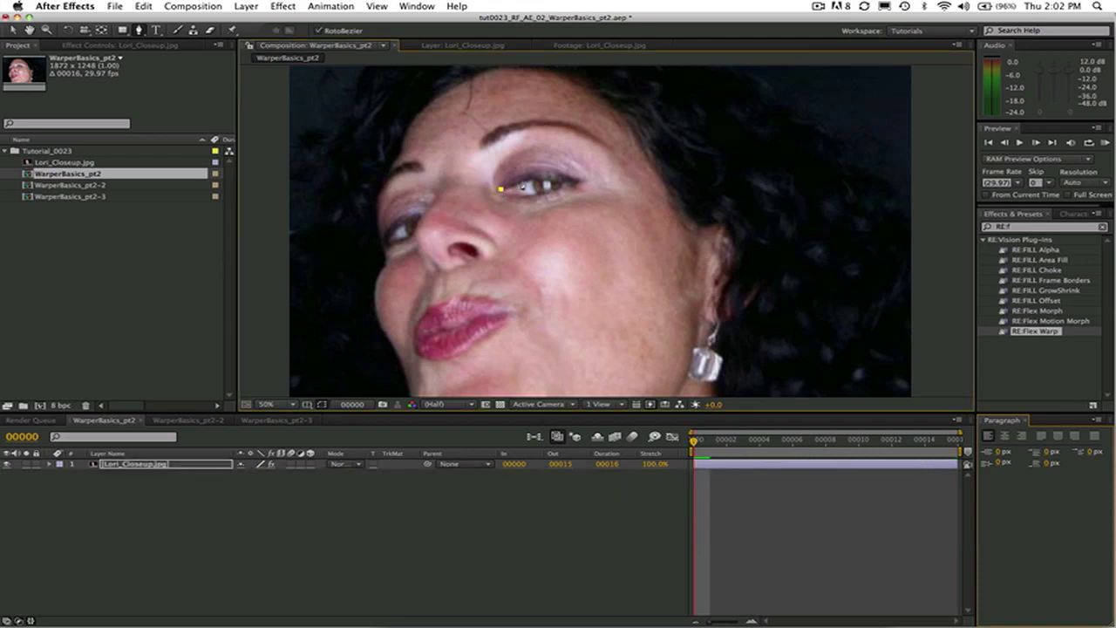
pyautogui.click(527, 181)
pyautogui.click(541, 179)
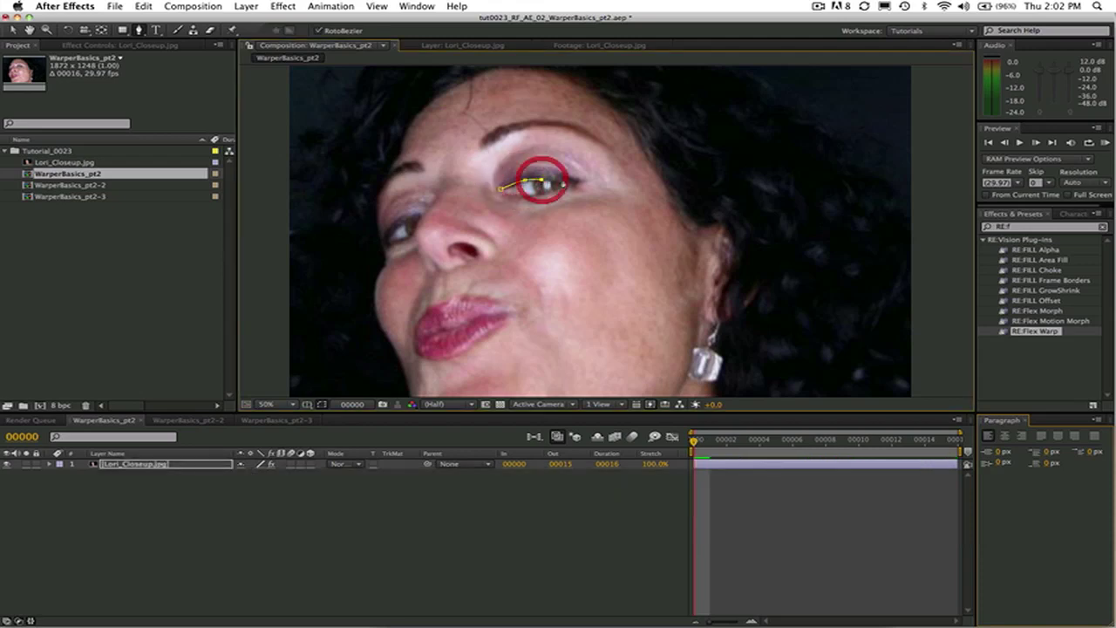
pyautogui.click(576, 185)
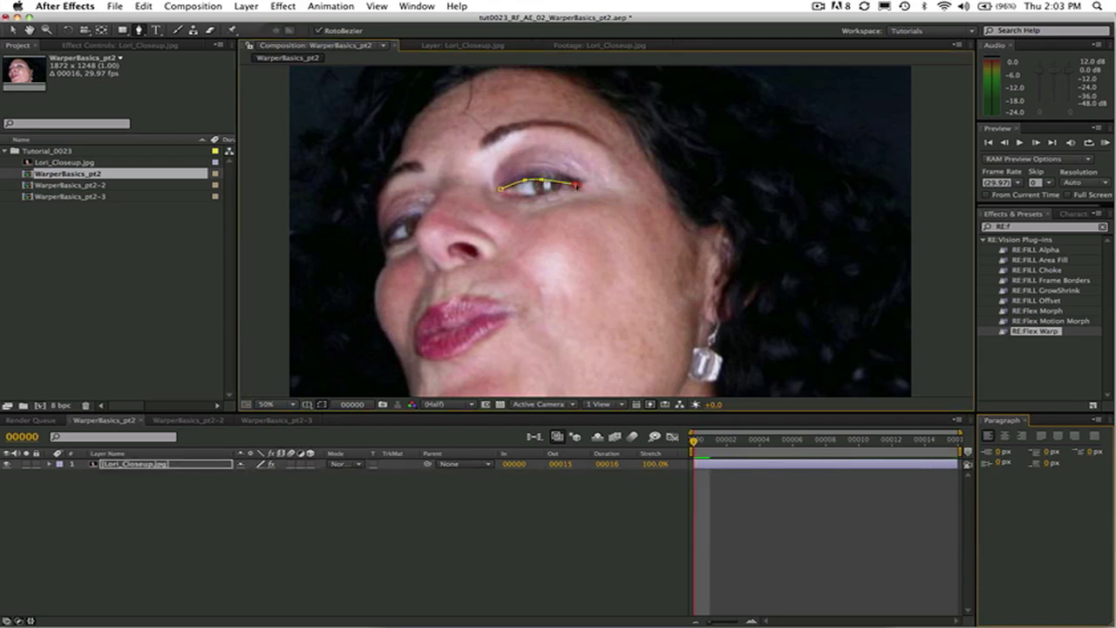
pyautogui.click(558, 183)
pyautogui.click(73, 300)
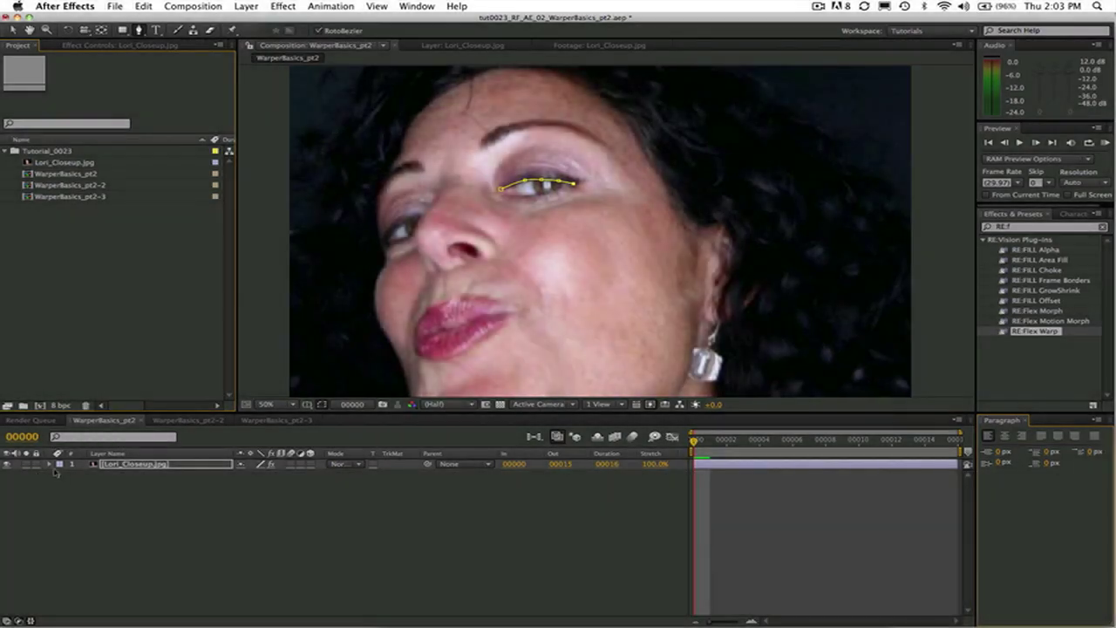
# Step: Expand the Lori_Closeup.jpg layer's masks and rename the upper eyelid mask EyelidTop_From
pyautogui.click(50, 464)
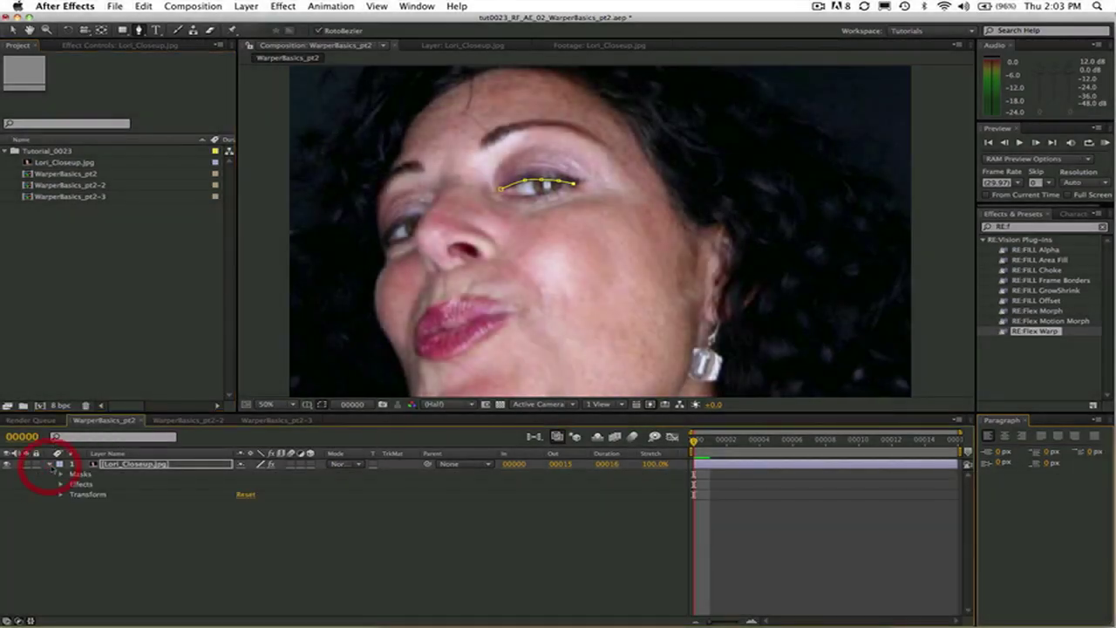
pyautogui.click(60, 474)
pyautogui.click(107, 485)
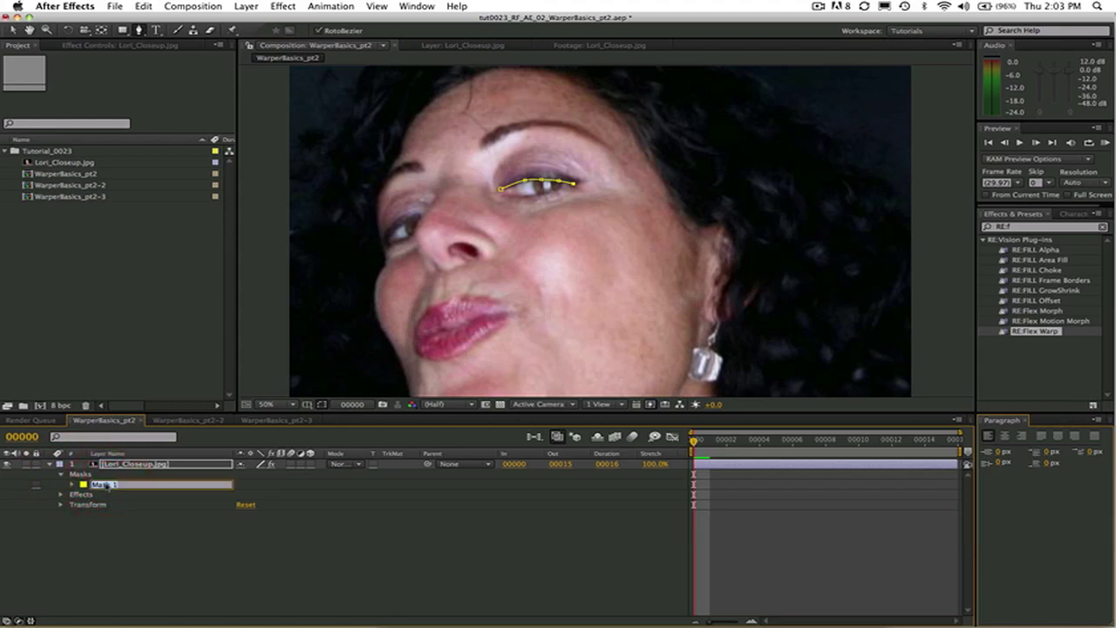
pyautogui.write('Eyelid')
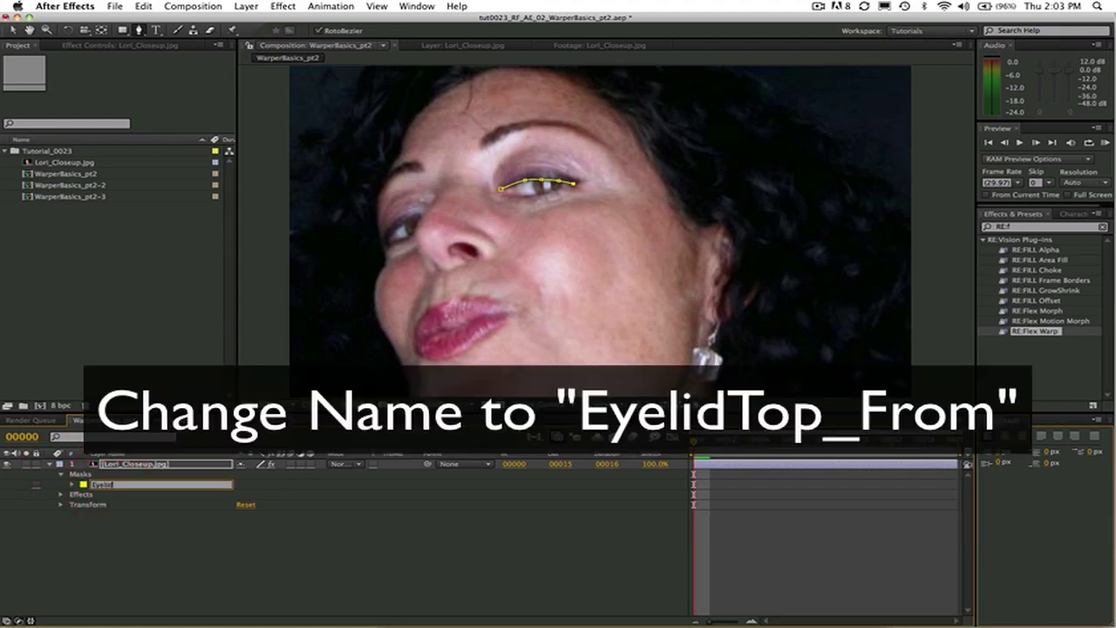
pyautogui.write('Top_From')
pyautogui.press('Return')
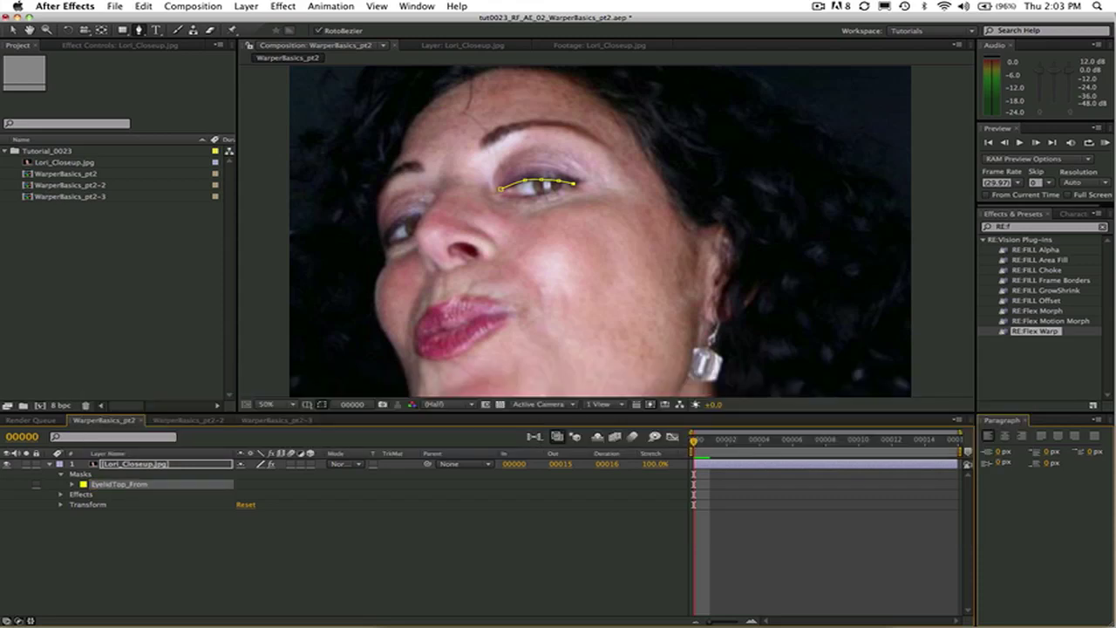
# Step: Duplicate the EyelidTop_From mask and rename the copy EyelidTop_To
pyautogui.press('super+d')
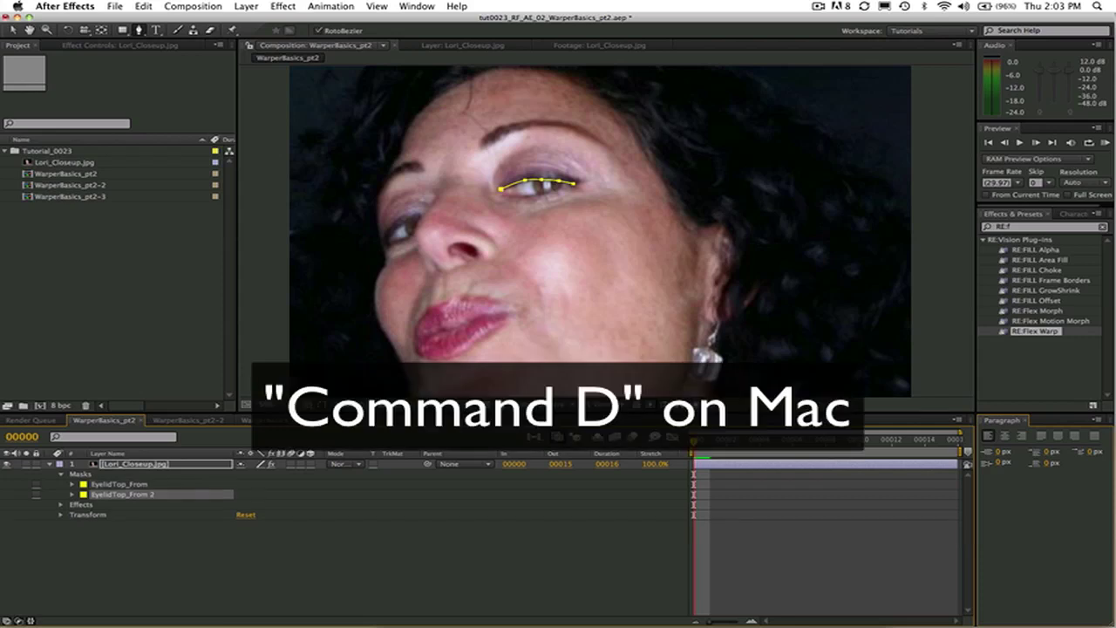
pyautogui.press('Return')
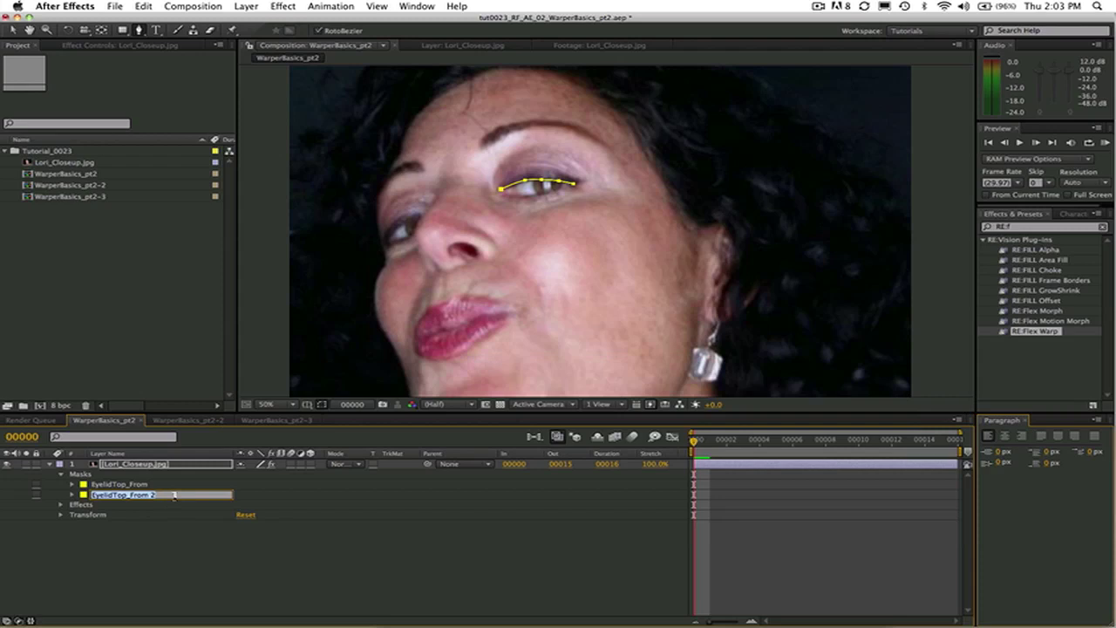
pyautogui.write('EyelidTop_R')
pyautogui.write('o')
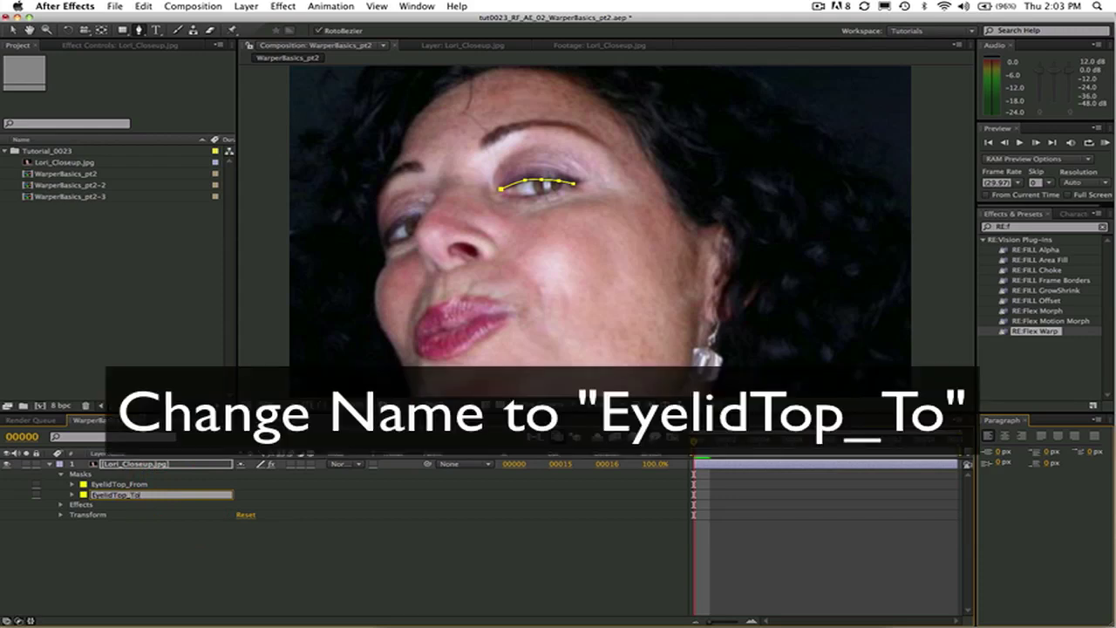
pyautogui.press('Return')
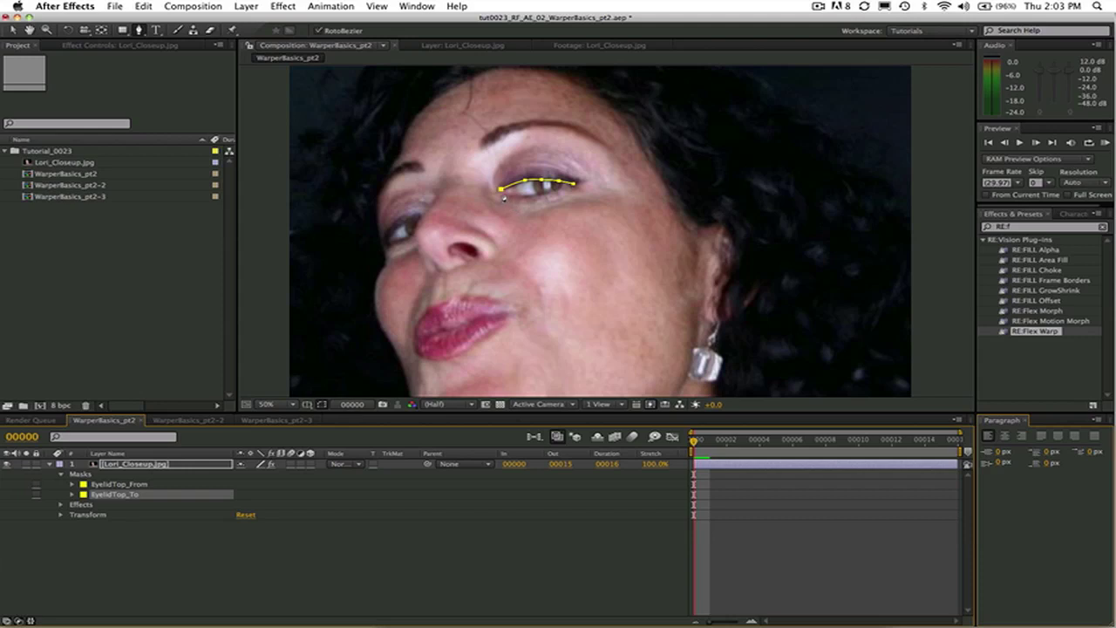
# Step: Draw an open four-point mask along the lower lid of the same eye, from the inner to the outer corner
pyautogui.click(502, 191)
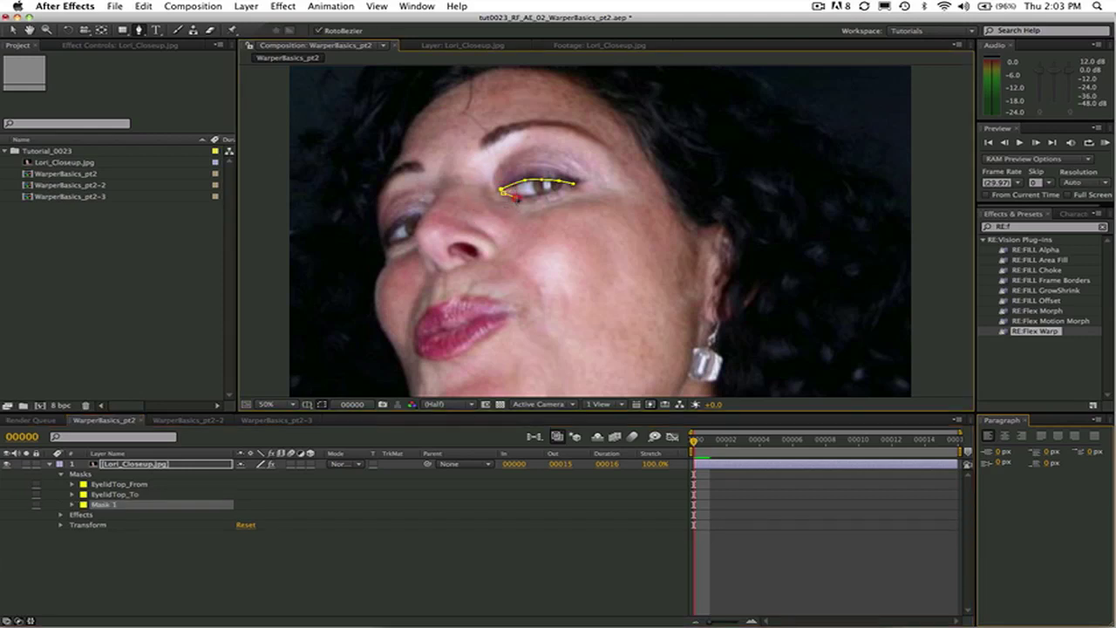
pyautogui.click(516, 197)
pyautogui.click(540, 195)
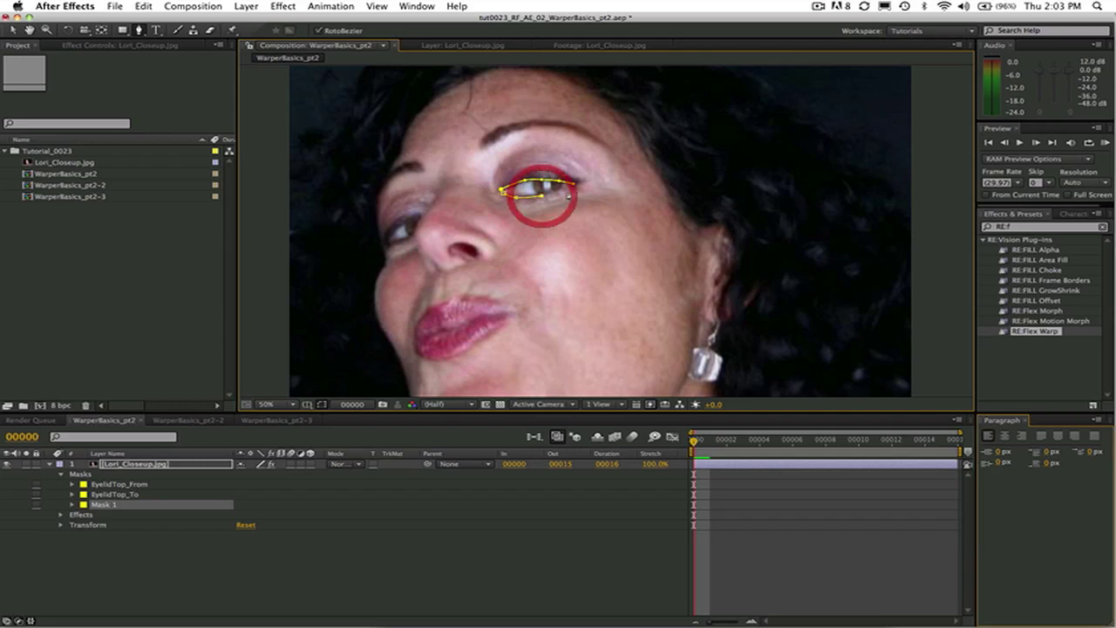
pyautogui.click(568, 187)
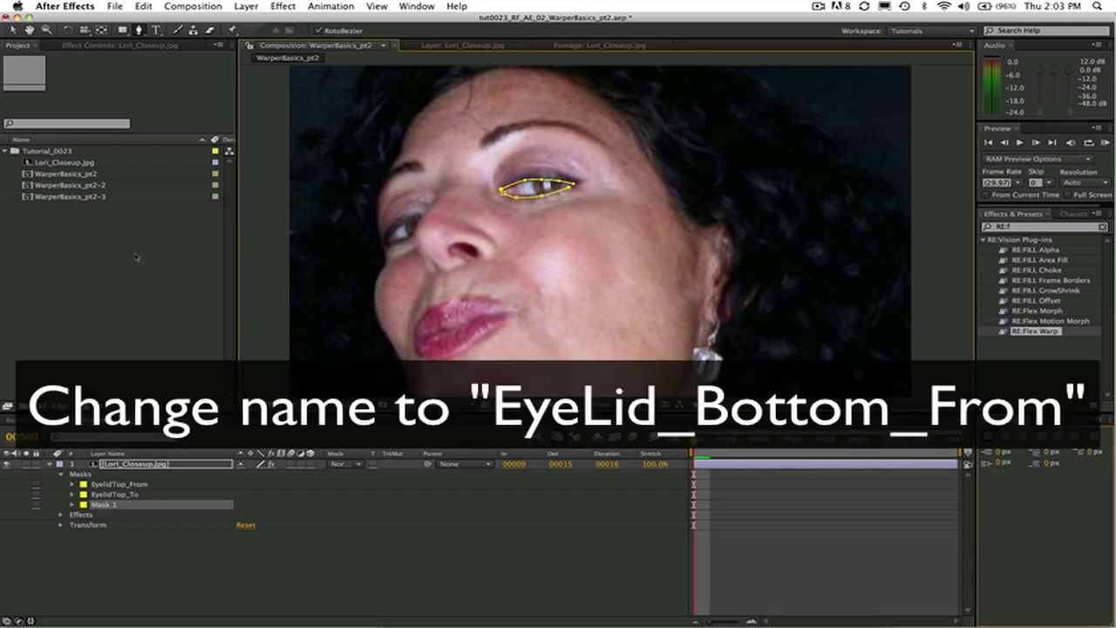
# Step: Rename the lower eyelid mask EyelidBottom_From
pyautogui.press('Return')
pyautogui.write('EyeLid')
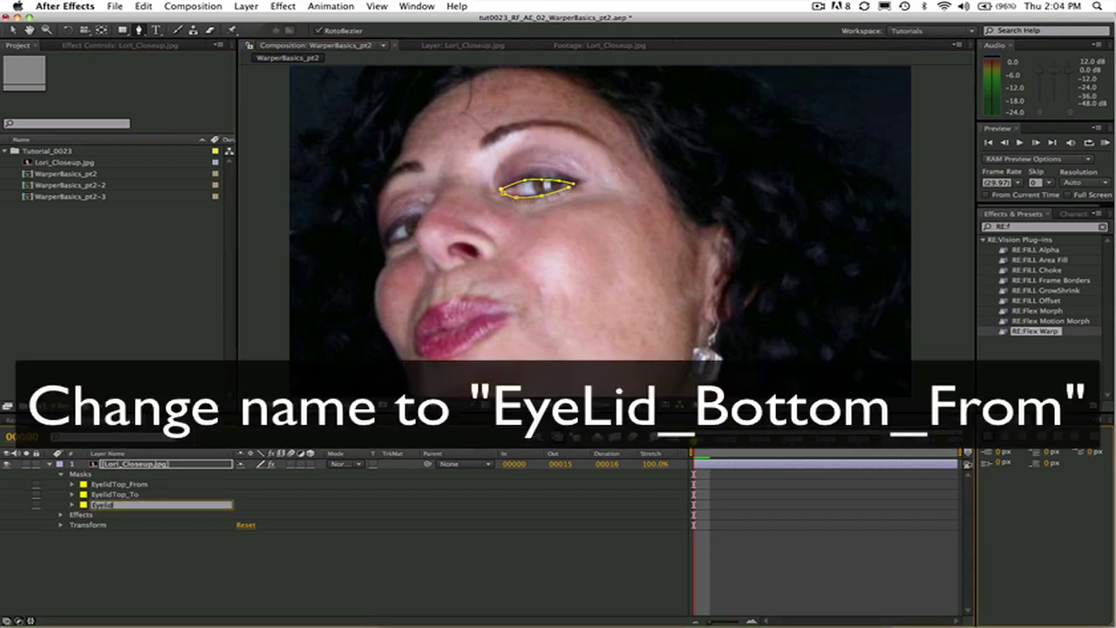
pyautogui.write('Botto')
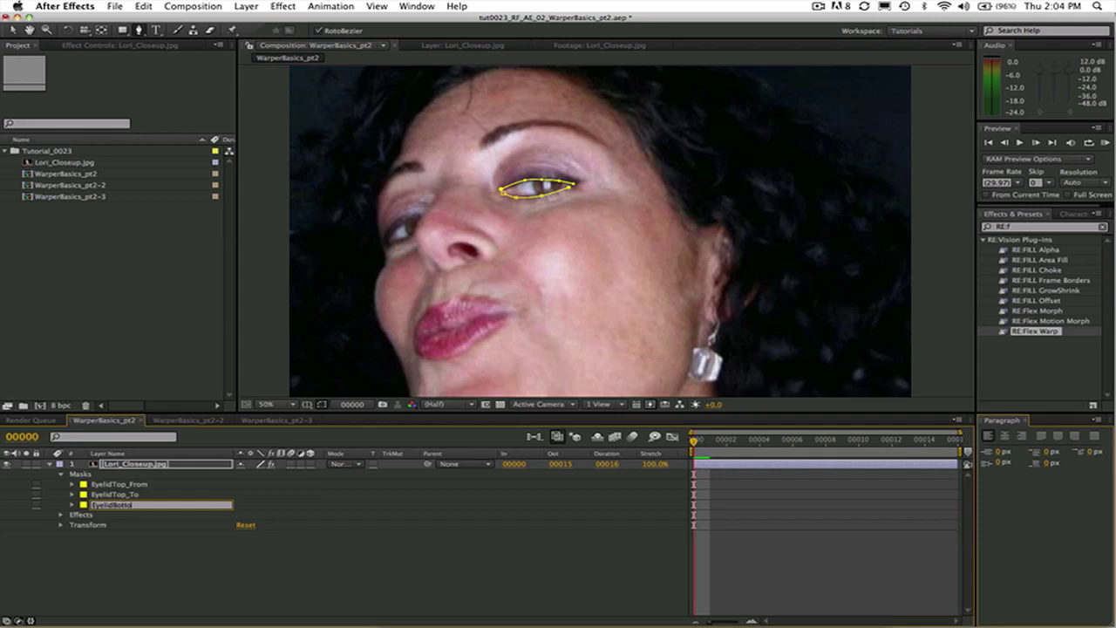
pyautogui.write('m_From_Fro')
pyautogui.press('Return')
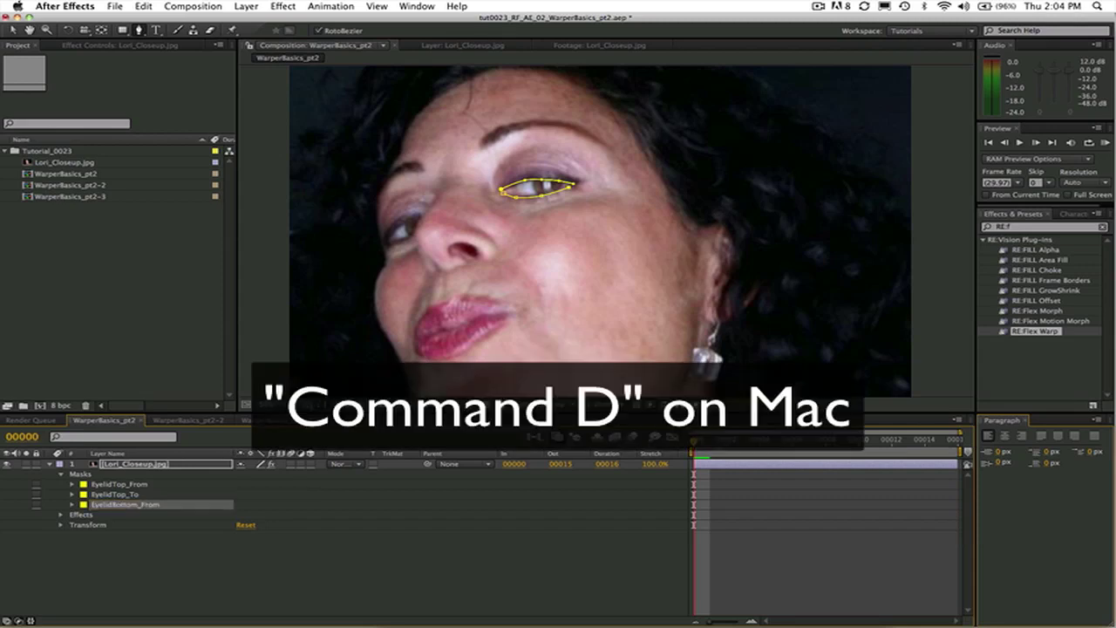
# Step: Duplicate the EyelidBottom_From mask and rename the copy EyelidBottom_To
pyautogui.press('super+d')
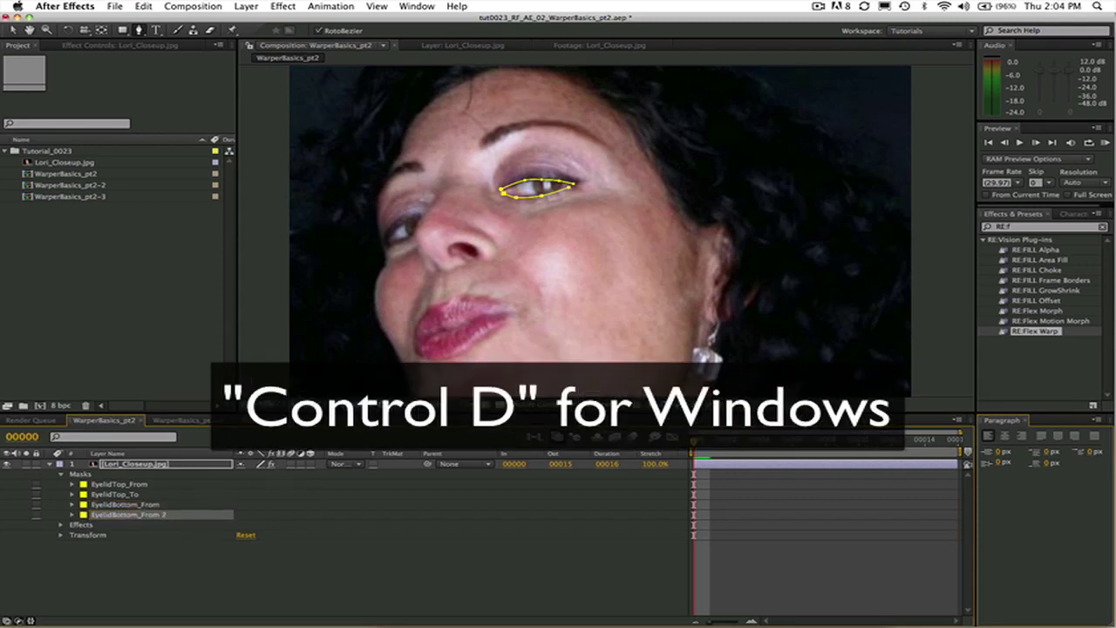
pyautogui.press('Return')
pyautogui.press('Right')
pyautogui.press('BackSpace')
pyautogui.press('BackSpace')
pyautogui.press('BackSpace')
pyautogui.press('BackSpace')
pyautogui.press('BackSpace')
pyautogui.press('BackSpace')
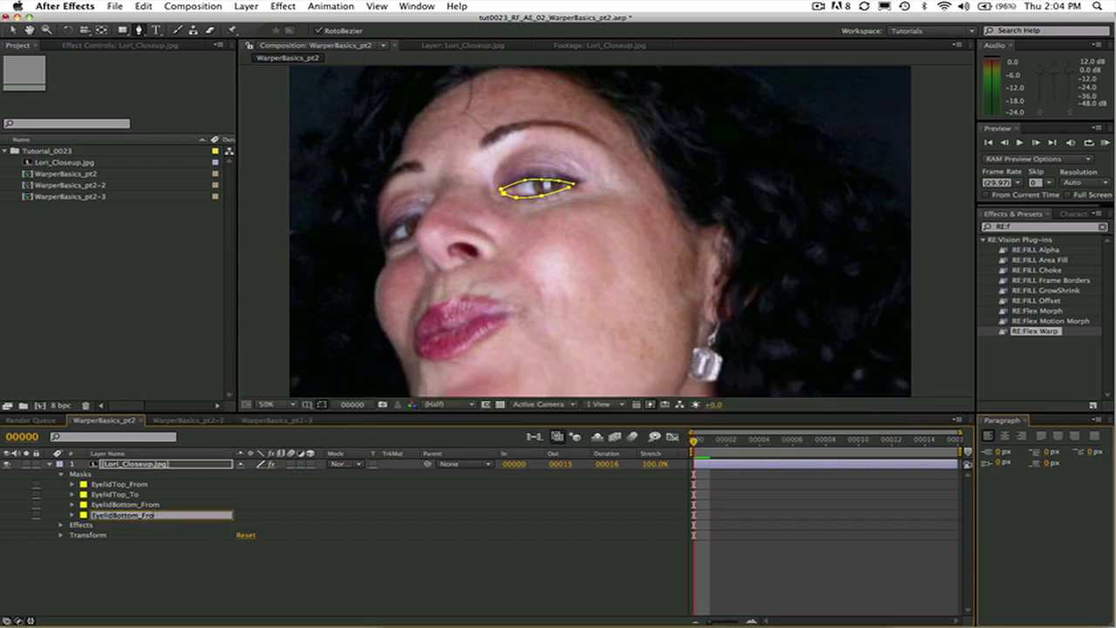
pyautogui.write('To')
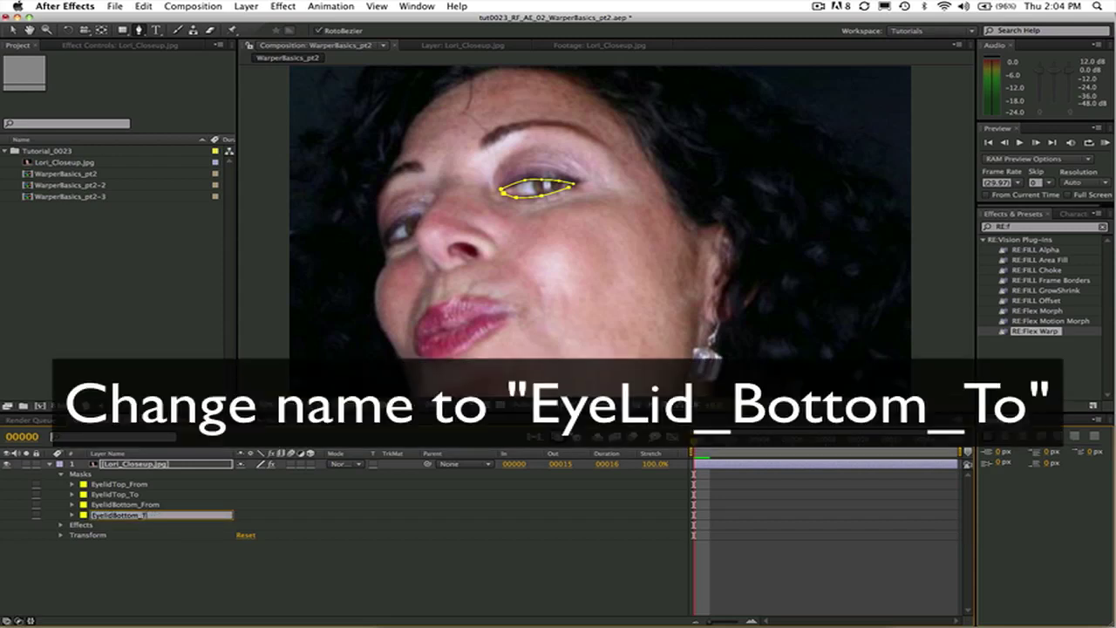
pyautogui.press('Return')
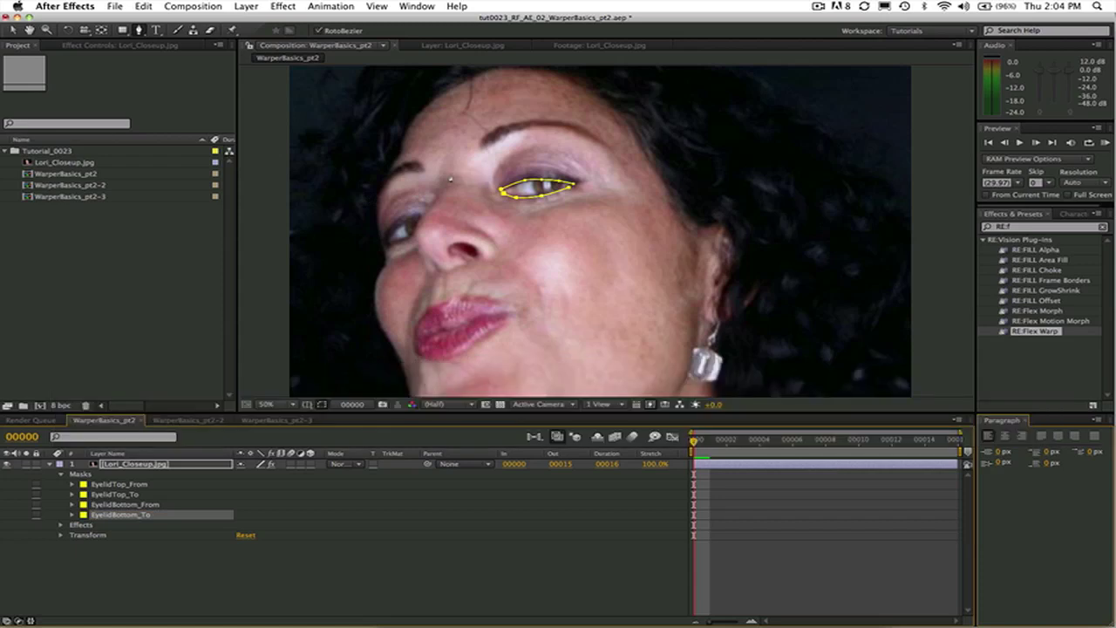
# Step: Draw an open mask along the outer edge of the nose, from between the eyebrows down to just above the upper lip
pyautogui.click(445, 171)
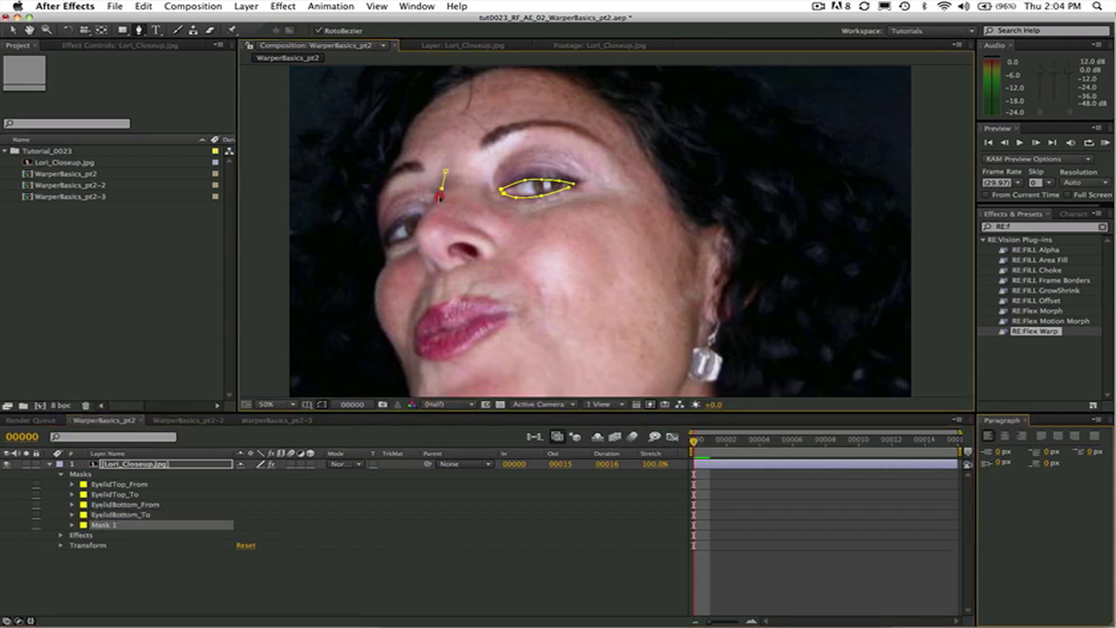
pyautogui.click(430, 210)
pyautogui.click(424, 216)
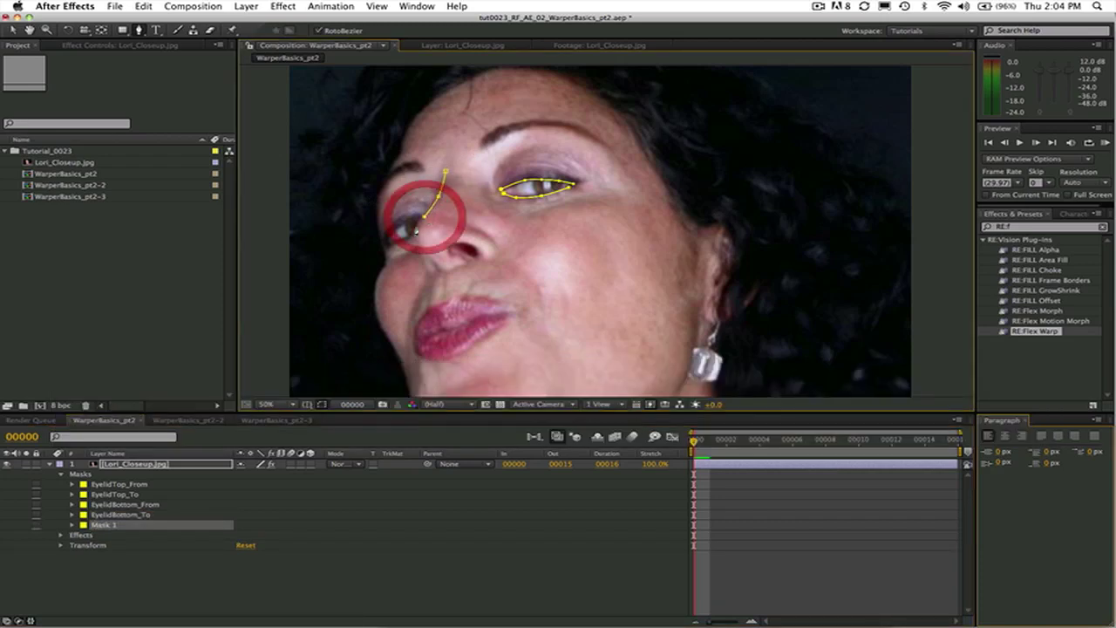
pyautogui.click(416, 232)
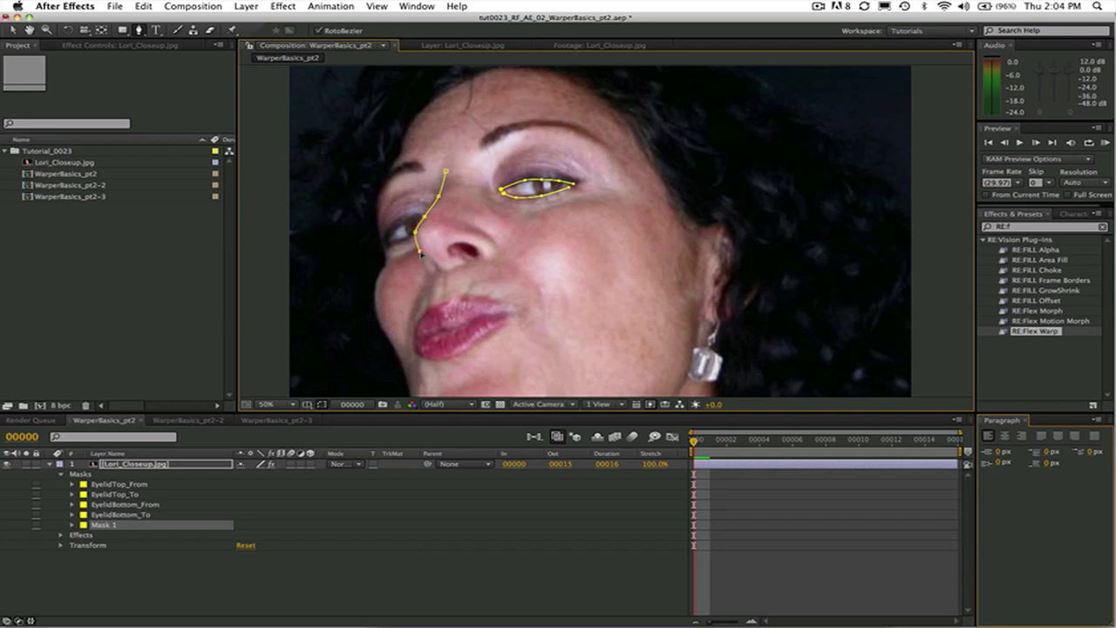
pyautogui.click(419, 251)
pyautogui.click(427, 271)
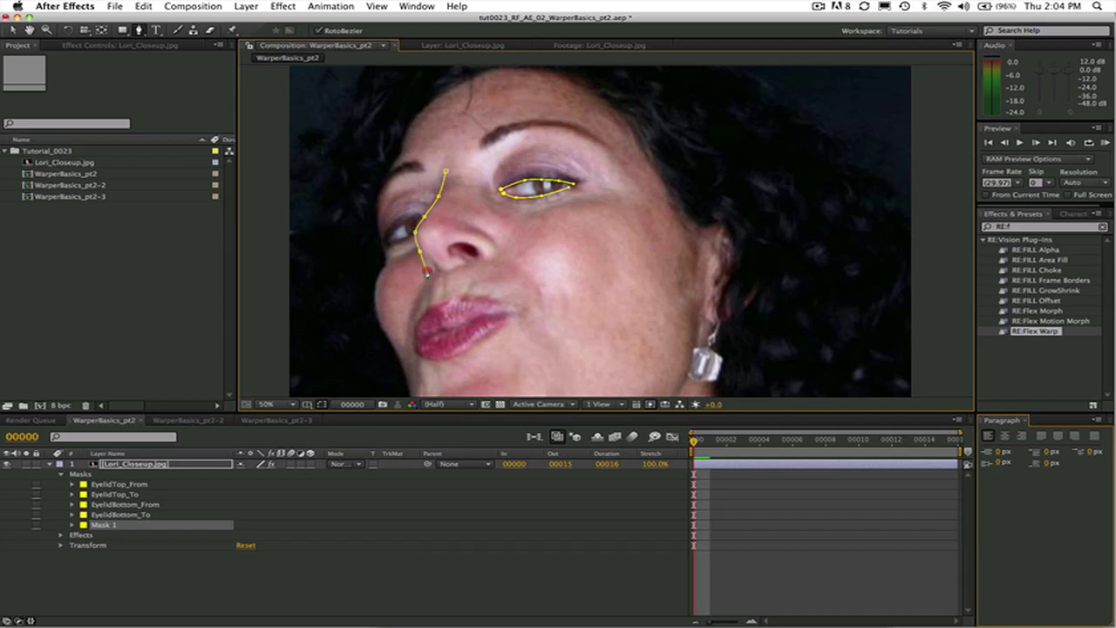
pyautogui.click(175, 258)
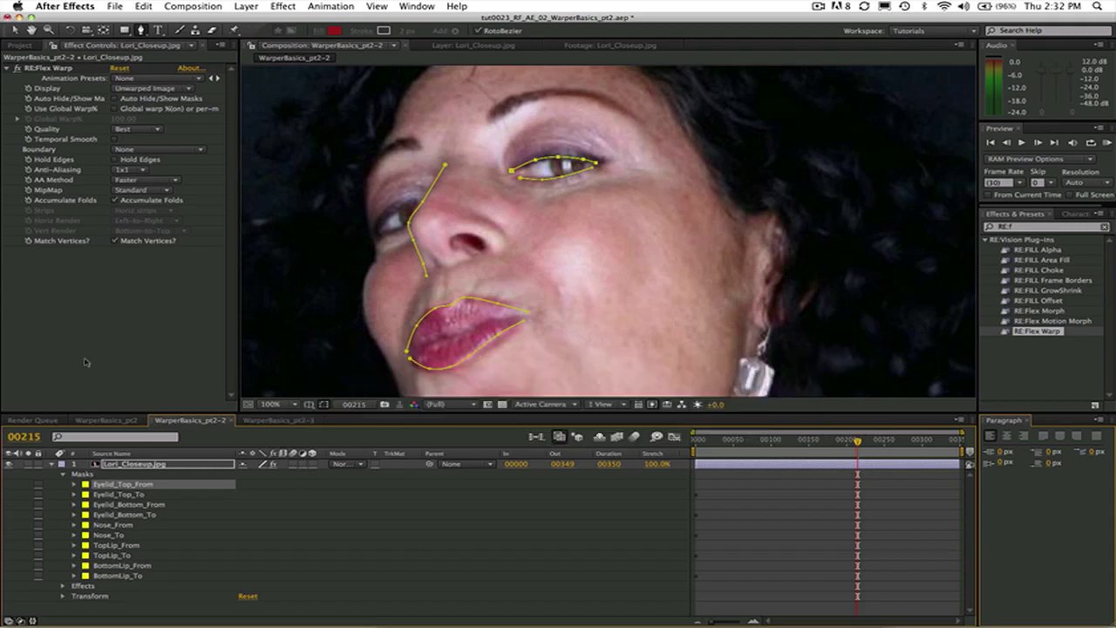
# Step: Change the colour of all five From masks (eyelids, nose and lips) to red, FF0000
pyautogui.keyDown('super'); pyautogui.click(140, 504); pyautogui.keyUp('super')
pyautogui.keyDown('super'); pyautogui.click(131, 525); pyautogui.keyUp('super')
pyautogui.keyDown('super'); pyautogui.click(122, 545); pyautogui.keyUp('super')
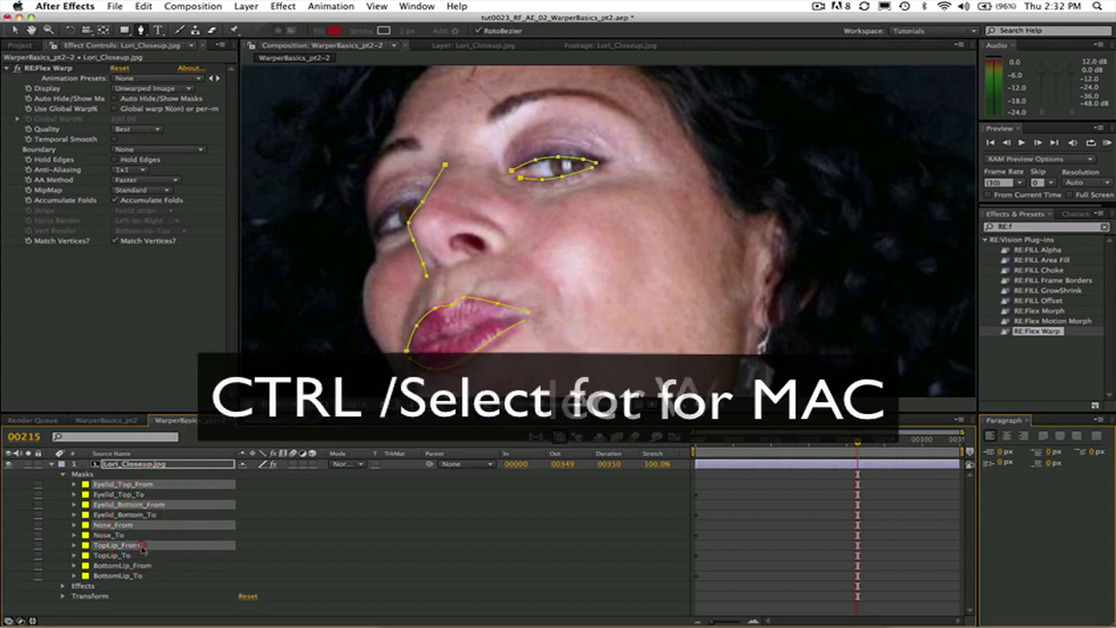
pyautogui.keyDown('super'); pyautogui.click(122, 565); pyautogui.keyUp('super')
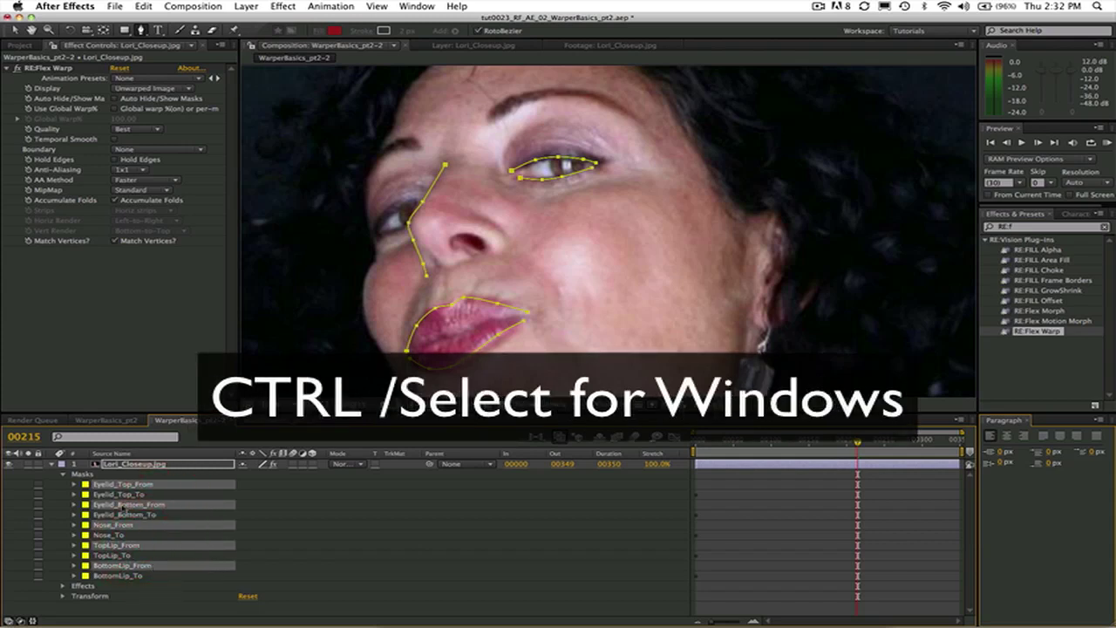
pyautogui.click(86, 484)
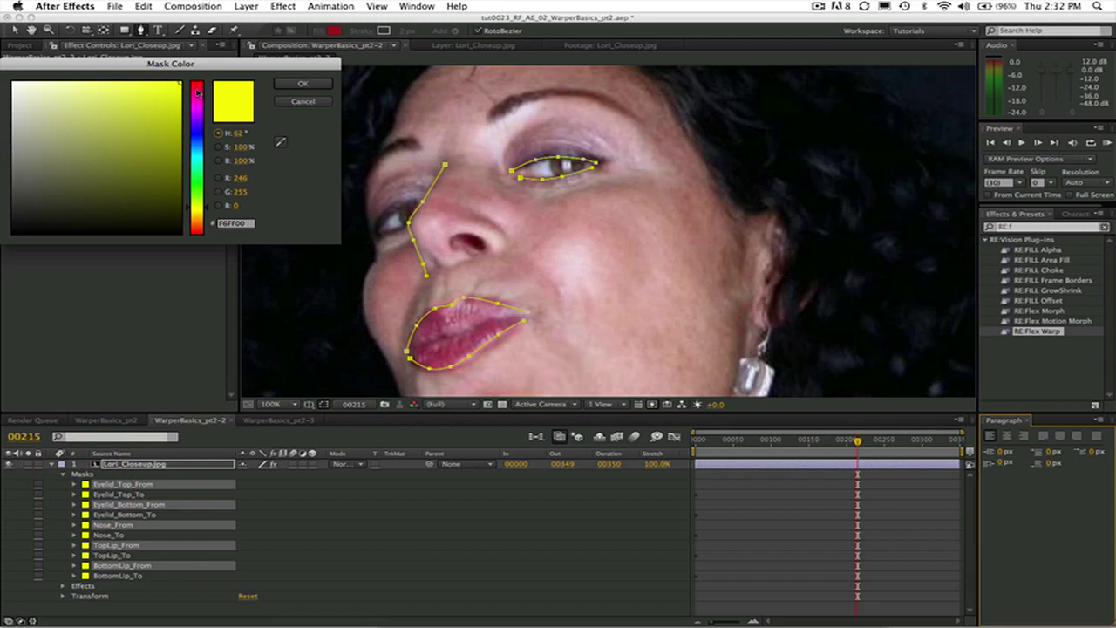
pyautogui.moveTo(197, 93); pyautogui.dragTo(197, 80)
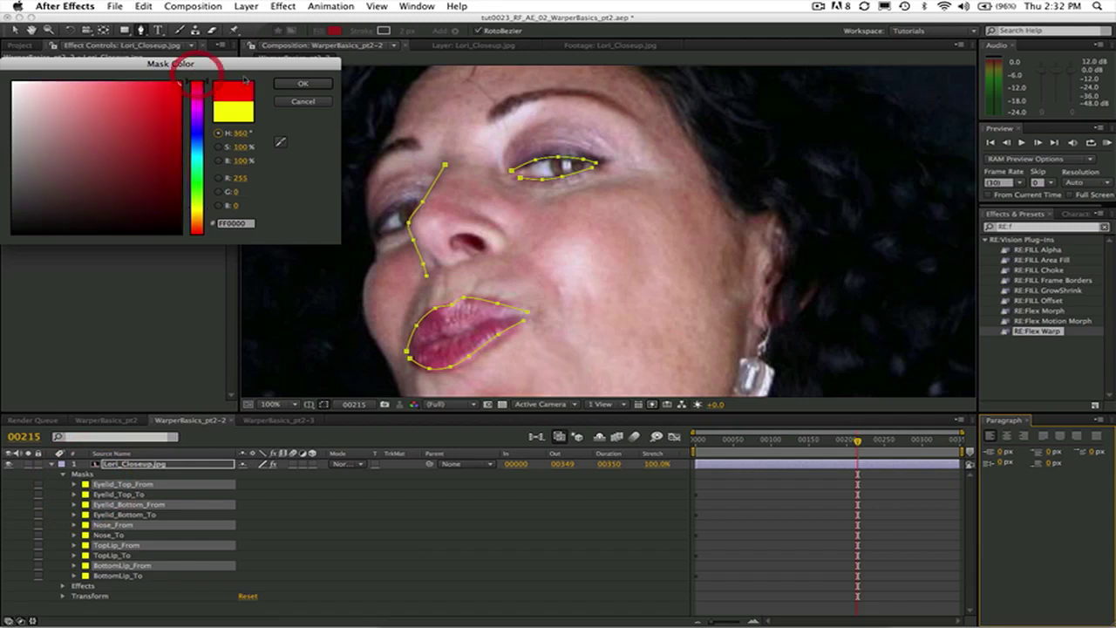
pyautogui.click(302, 83)
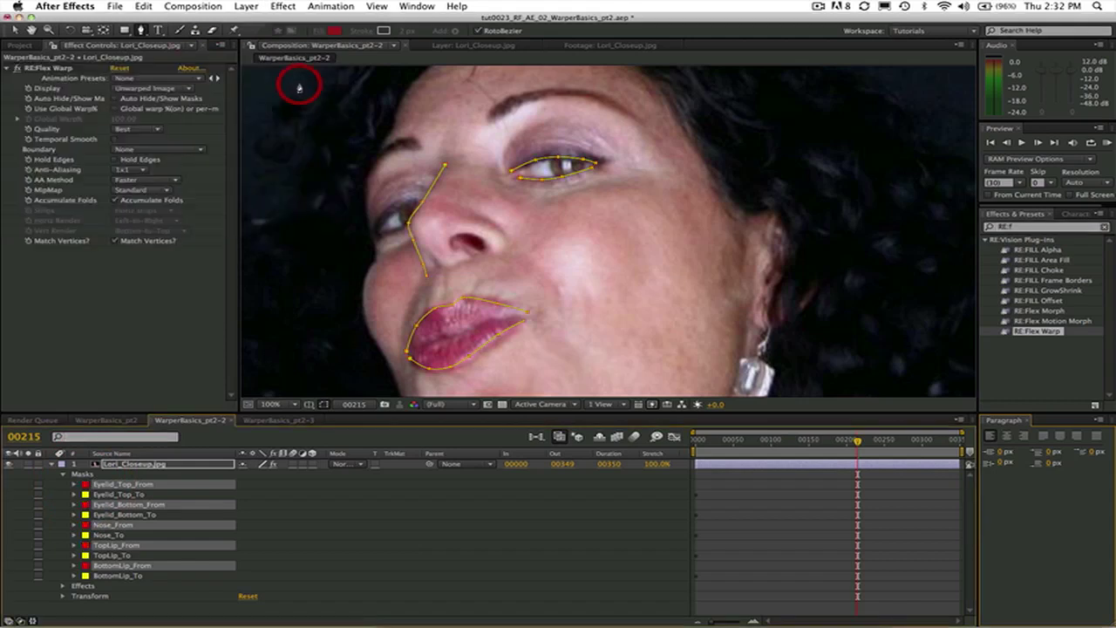
# Step: Change the colour of all five To masks (eyelids, nose and lips) to green, 48FF00
pyautogui.click(144, 495)
pyautogui.keyDown('super'); pyautogui.click(148, 515); pyautogui.keyUp('super')
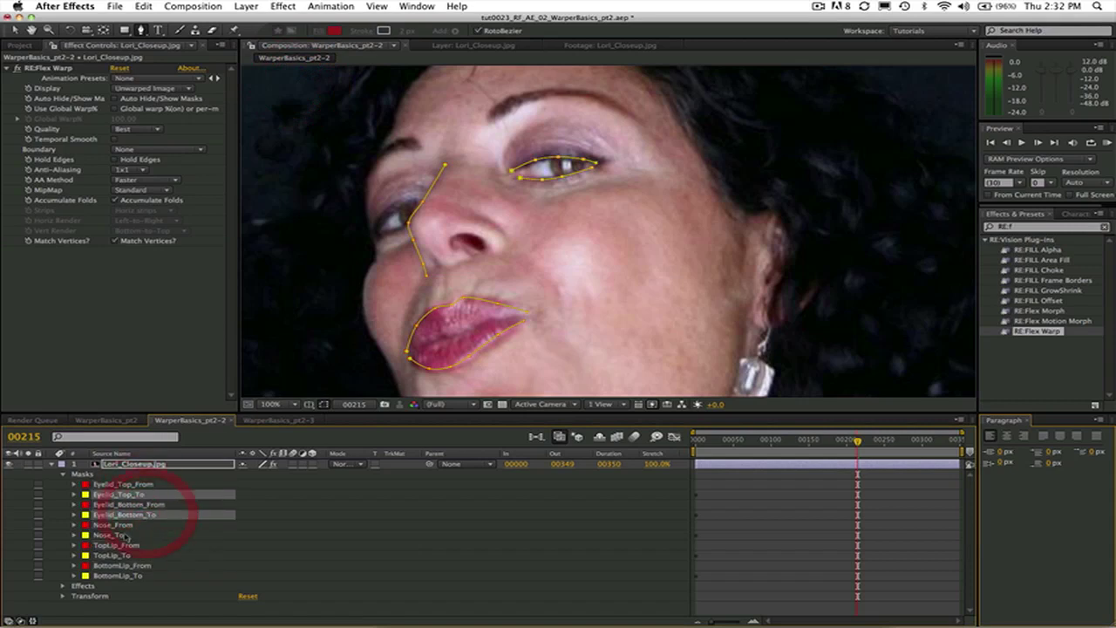
pyautogui.keyDown('super'); pyautogui.click(120, 534); pyautogui.keyUp('super')
pyautogui.keyDown('super'); pyautogui.click(127, 555); pyautogui.keyUp('super')
pyautogui.keyDown('super'); pyautogui.click(137, 576); pyautogui.keyUp('super')
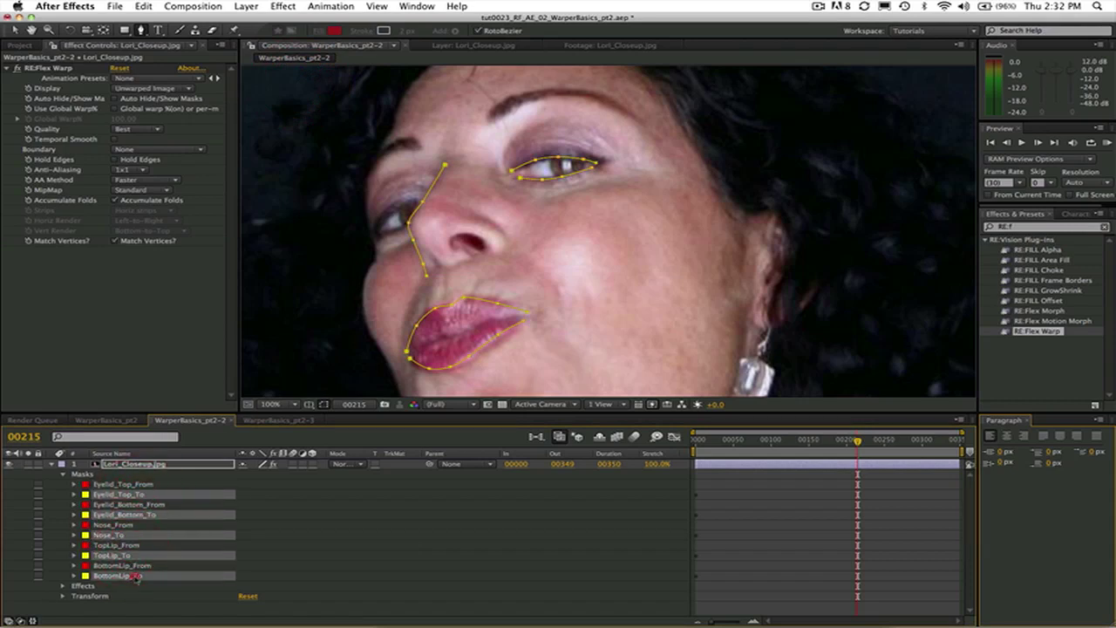
pyautogui.click(86, 494)
pyautogui.moveTo(196, 192); pyautogui.dragTo(196, 155)
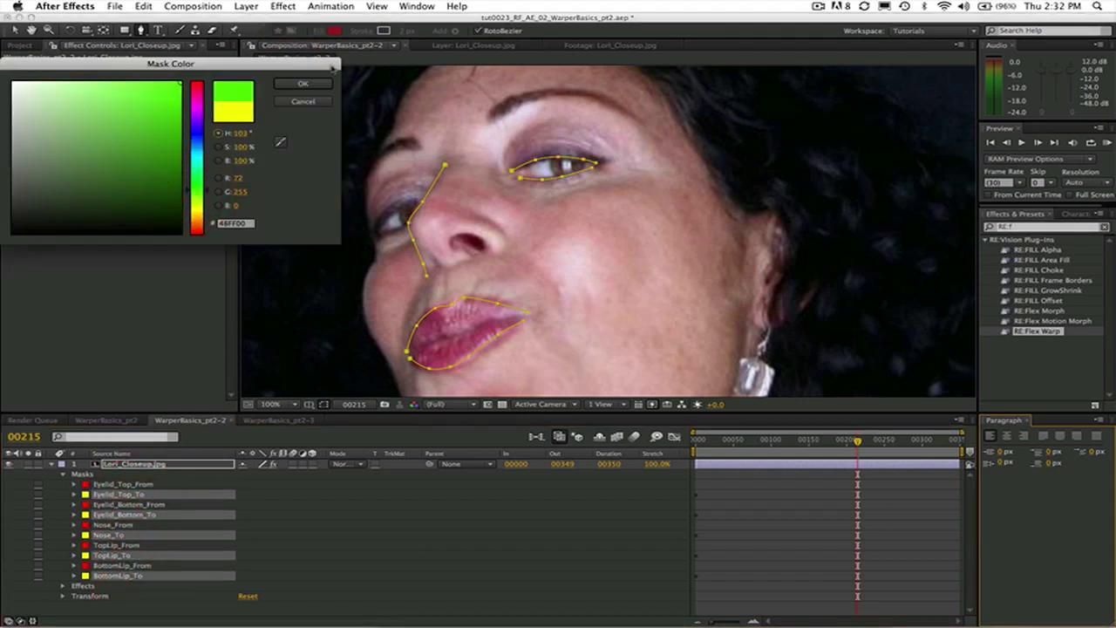
pyautogui.click(302, 83)
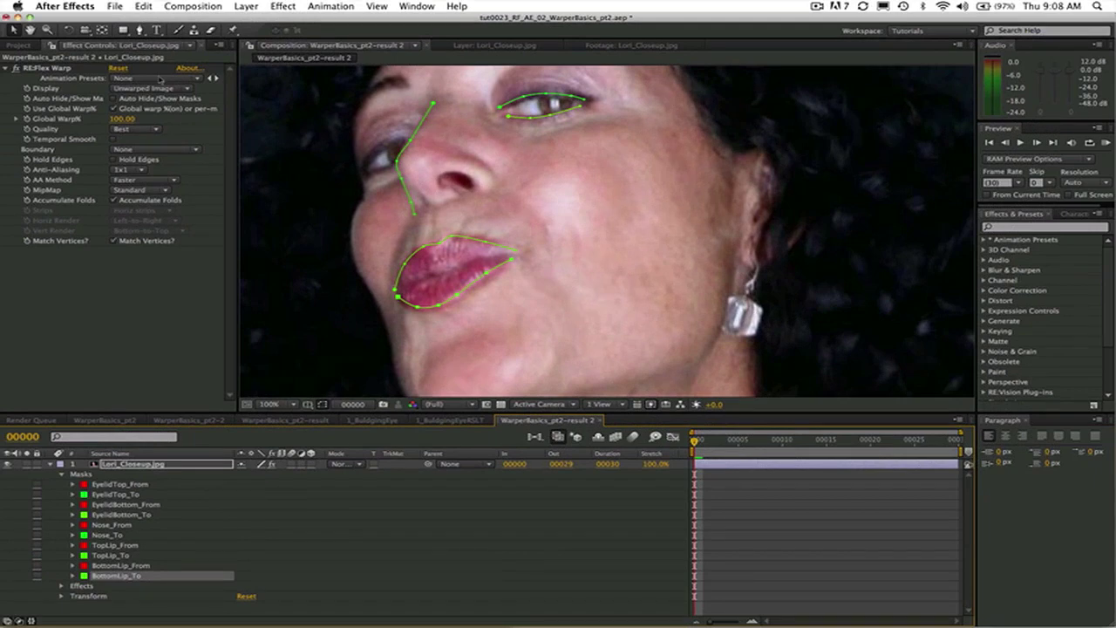
# Step: Set the RE:Flex Warp display to Warped Image
pyautogui.click(153, 89)
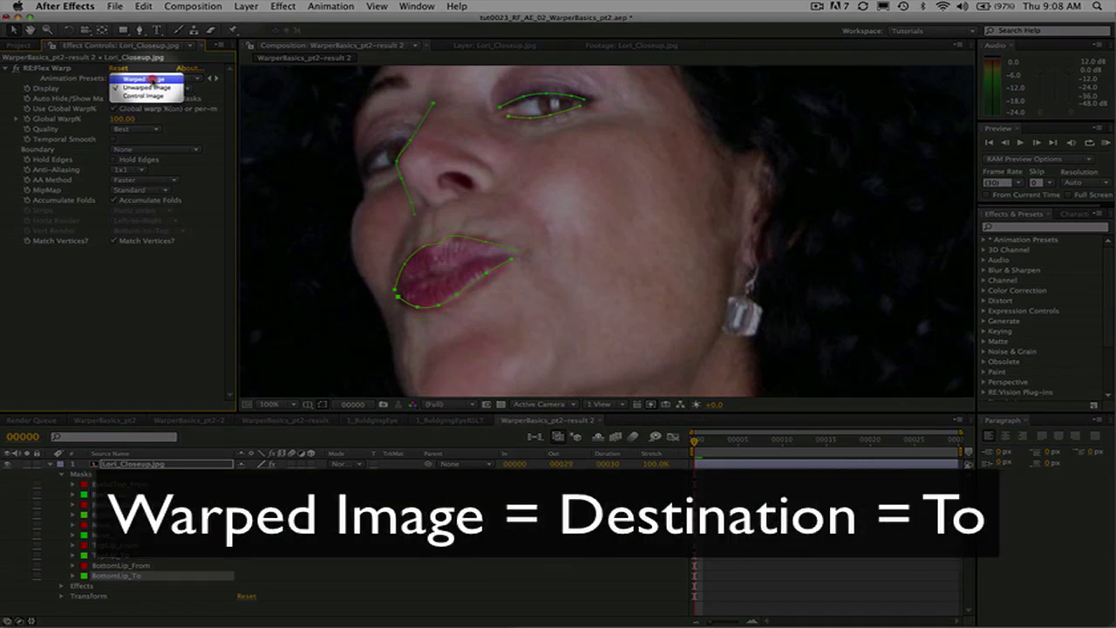
pyautogui.click(154, 80)
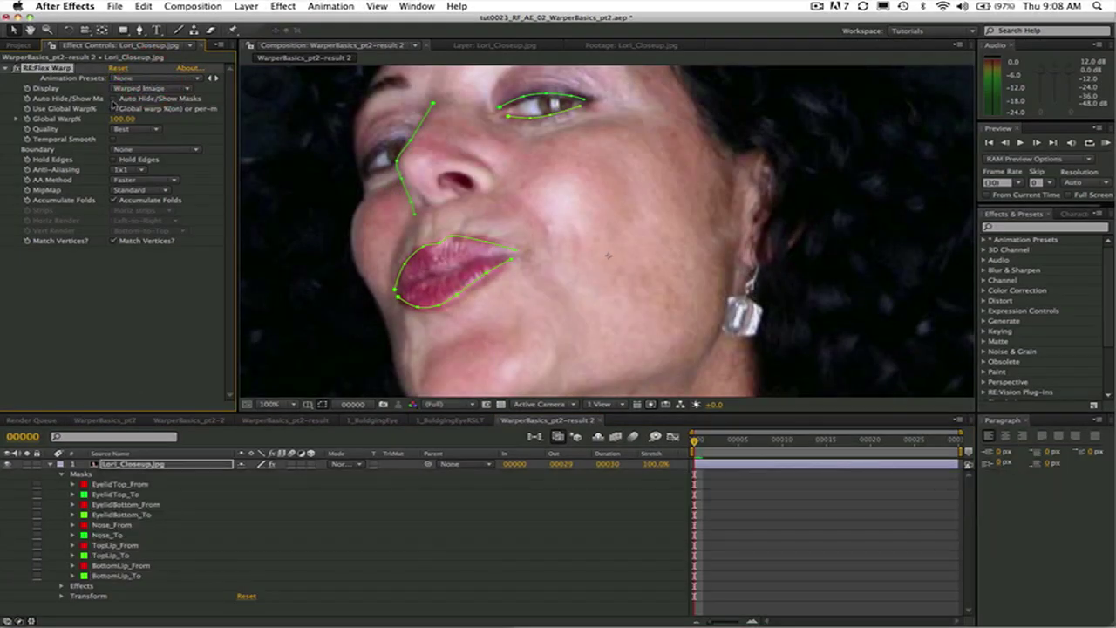
# Step: Try pulling a point of the EyelidBottom_From mask downward, and undo the path edit
pyautogui.click(114, 99)
pyautogui.click(550, 115)
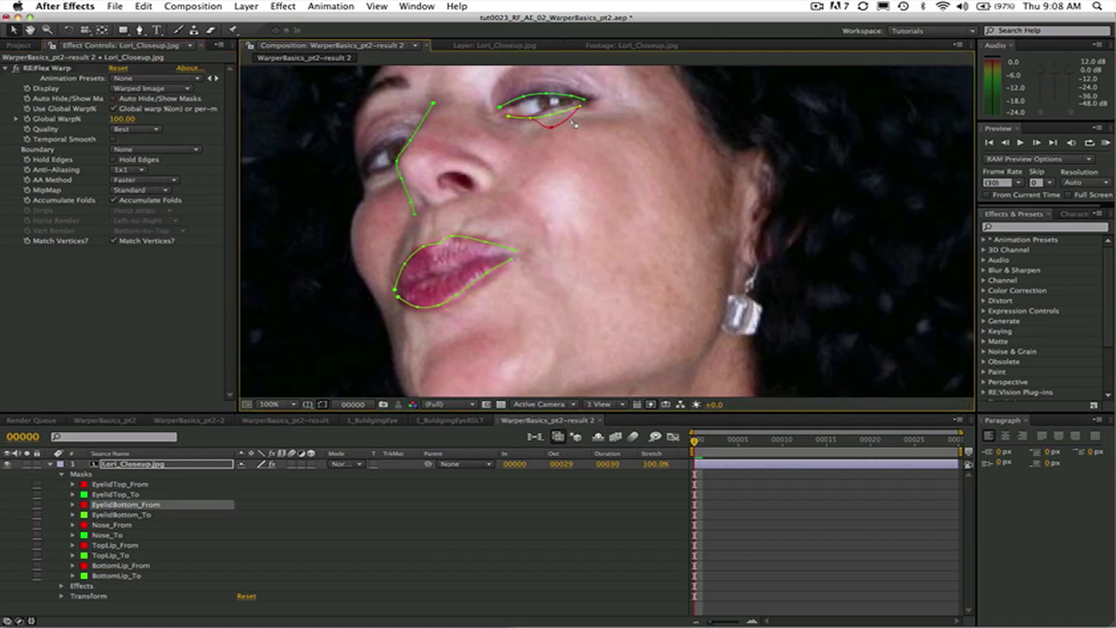
pyautogui.click(143, 6)
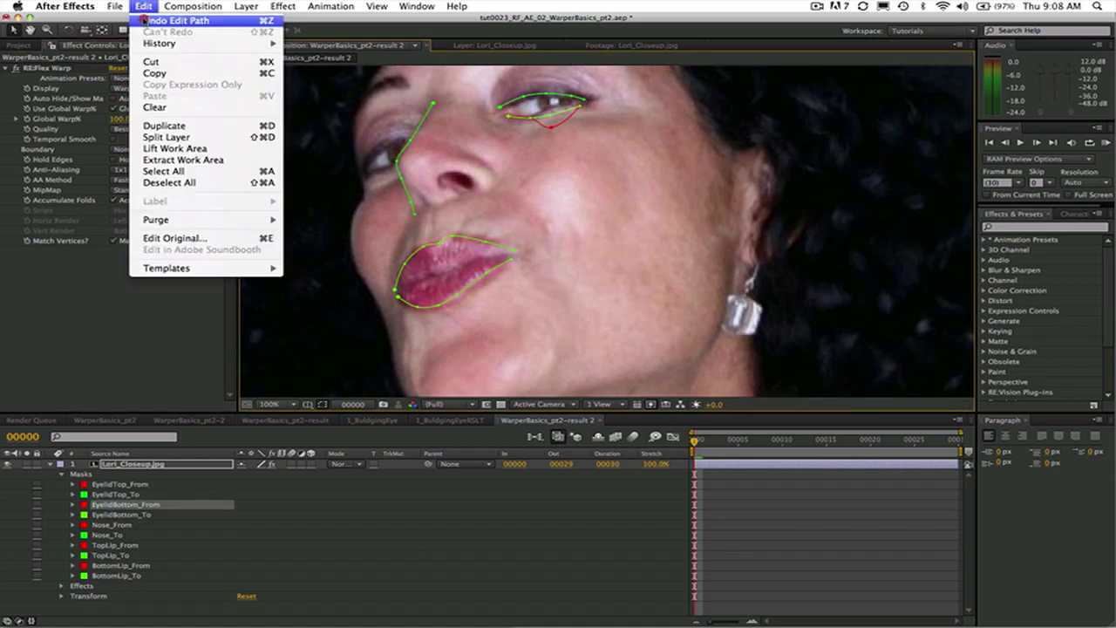
pyautogui.click(146, 21)
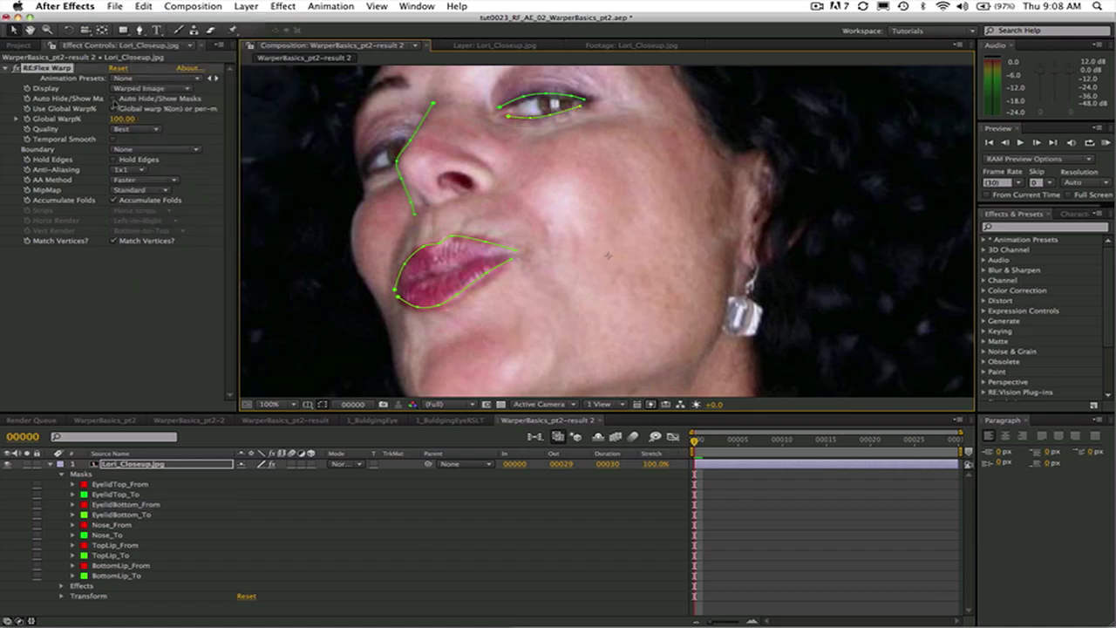
# Step: Enable Auto Hide/Show Masks for the RE:Flex Warp effect and go to frame 0
pyautogui.click(114, 100)
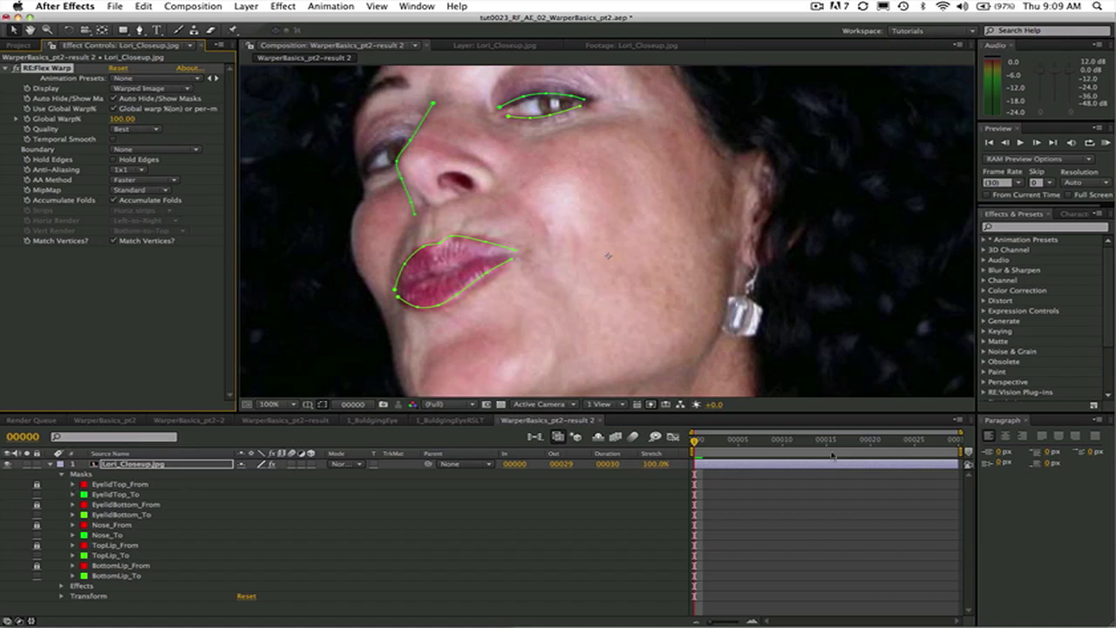
pyautogui.moveTo(695, 441); pyautogui.dragTo(666, 451)
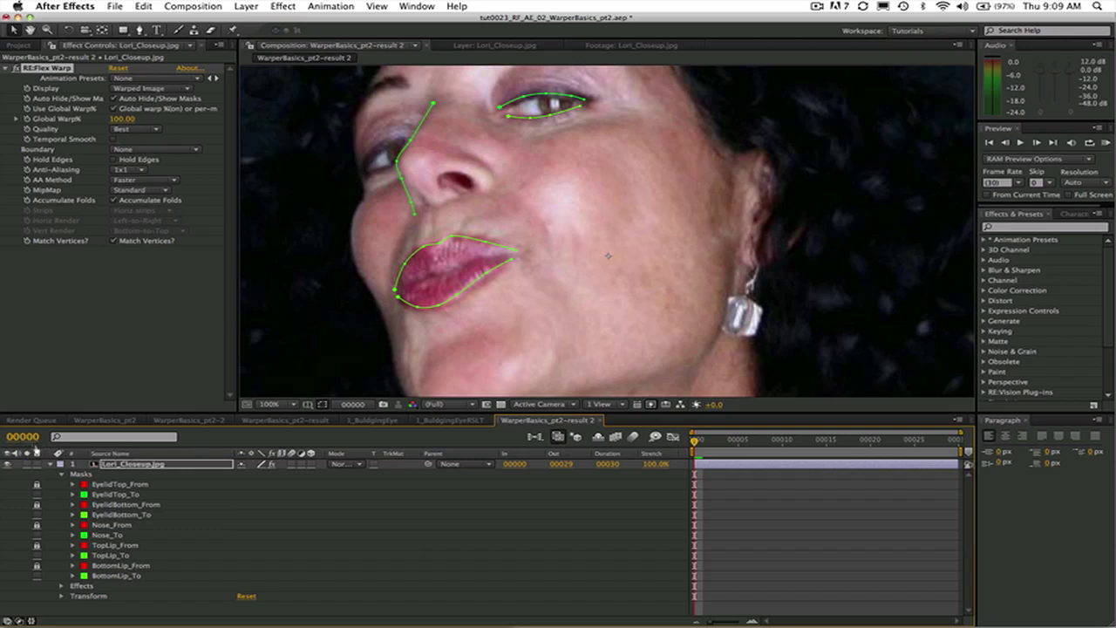
# Step: Turn on Mask Path animation for the EyelidTop_To and EyelidBottom_To masks at frame 0
pyautogui.click(74, 495)
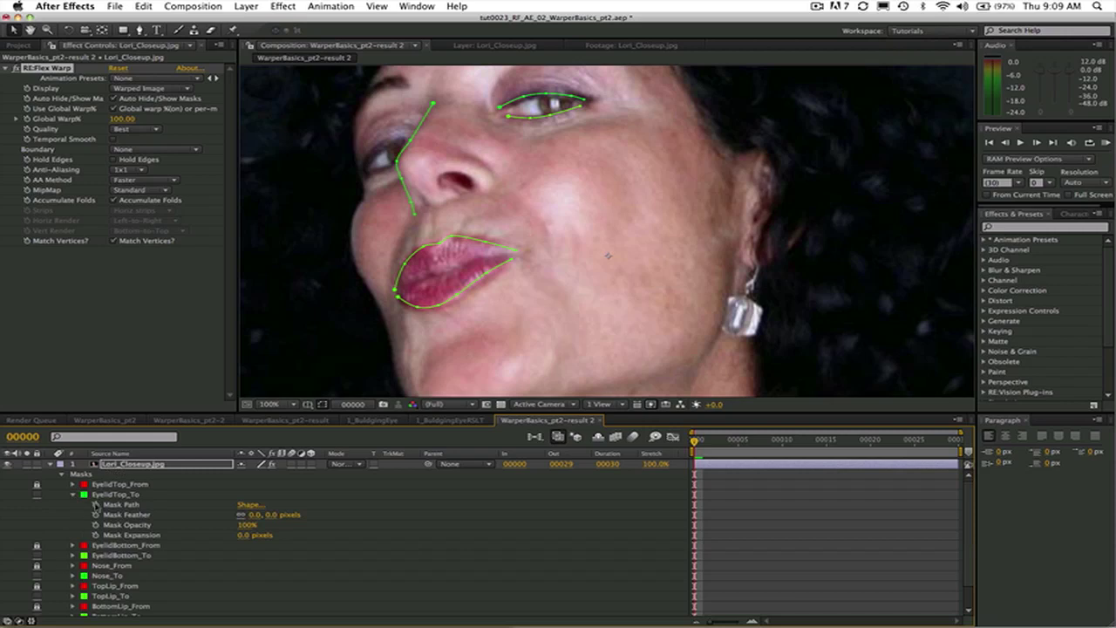
pyautogui.click(96, 505)
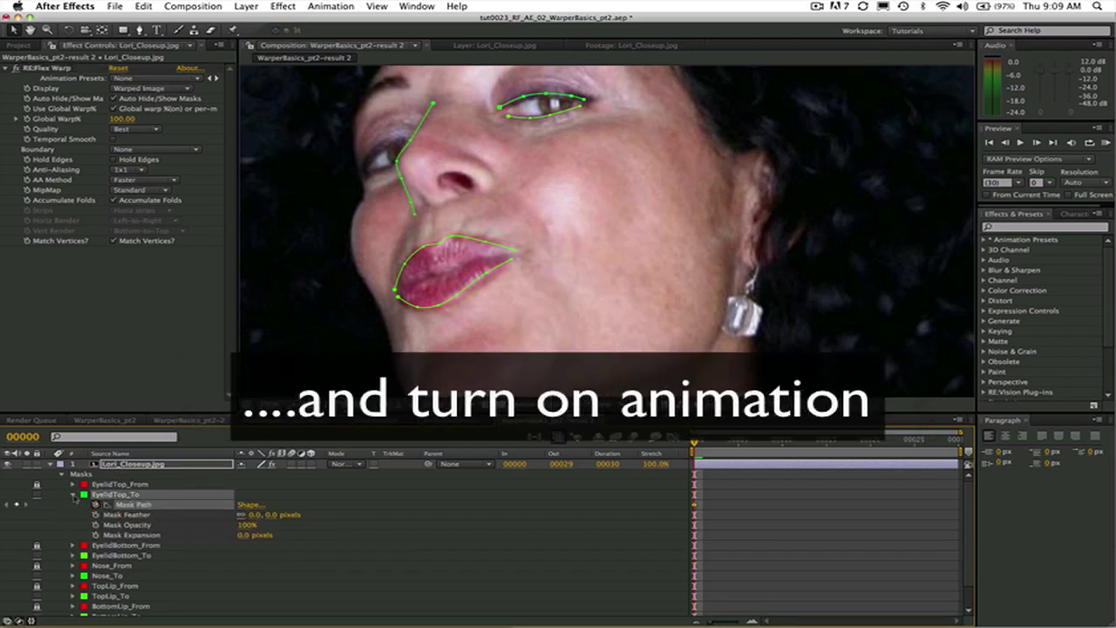
pyautogui.click(73, 494)
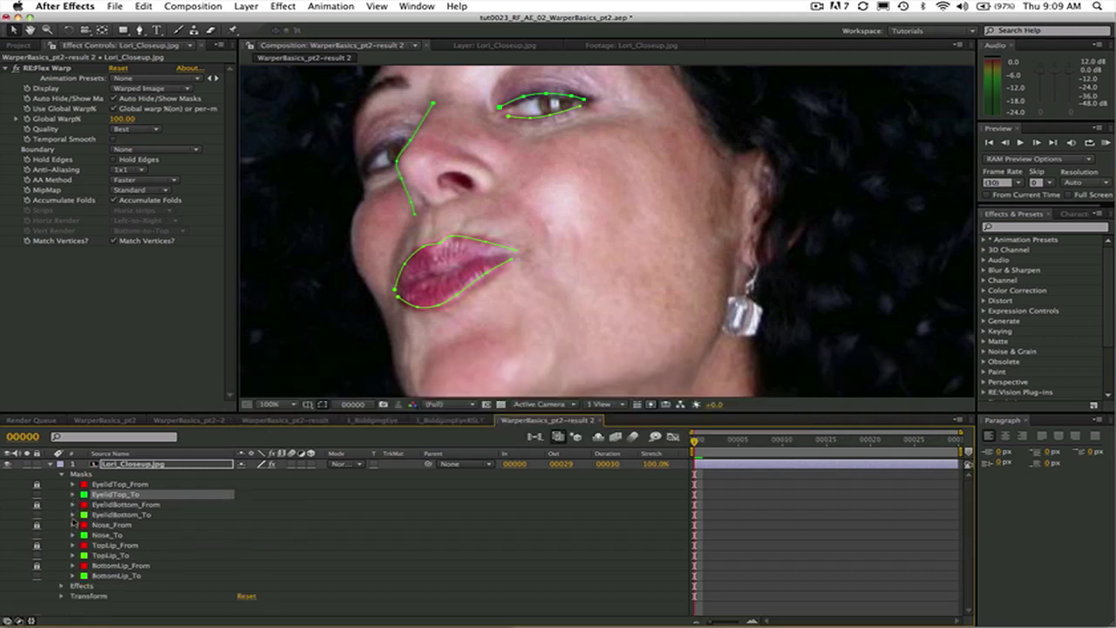
pyautogui.click(73, 514)
pyautogui.click(104, 514)
pyautogui.click(74, 515)
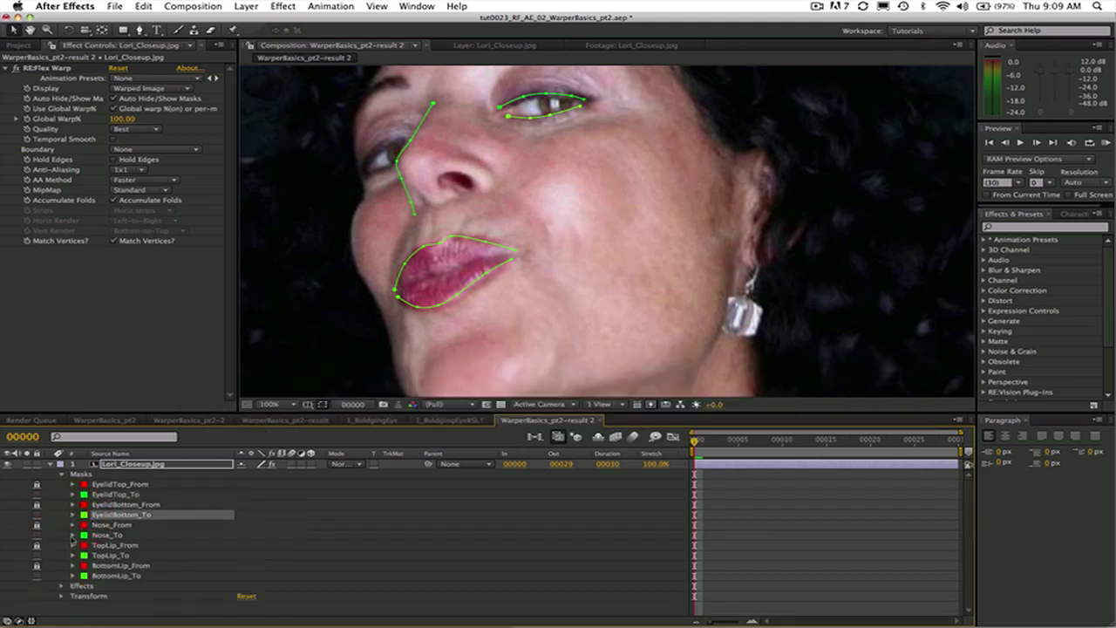
# Step: Turn on Mask Path animation for the Nose_To, TopLip_To and BottomLip_To masks at frame 0
pyautogui.click(73, 535)
pyautogui.click(105, 535)
pyautogui.click(73, 535)
pyautogui.click(74, 555)
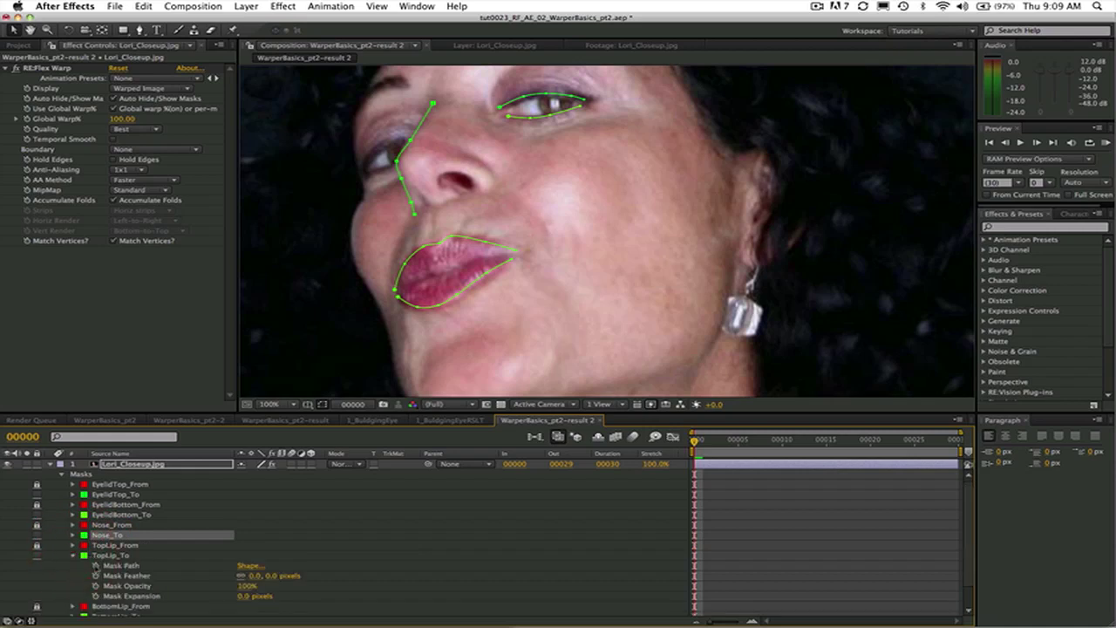
pyautogui.click(105, 556)
pyautogui.click(73, 555)
pyautogui.click(73, 575)
pyautogui.click(105, 576)
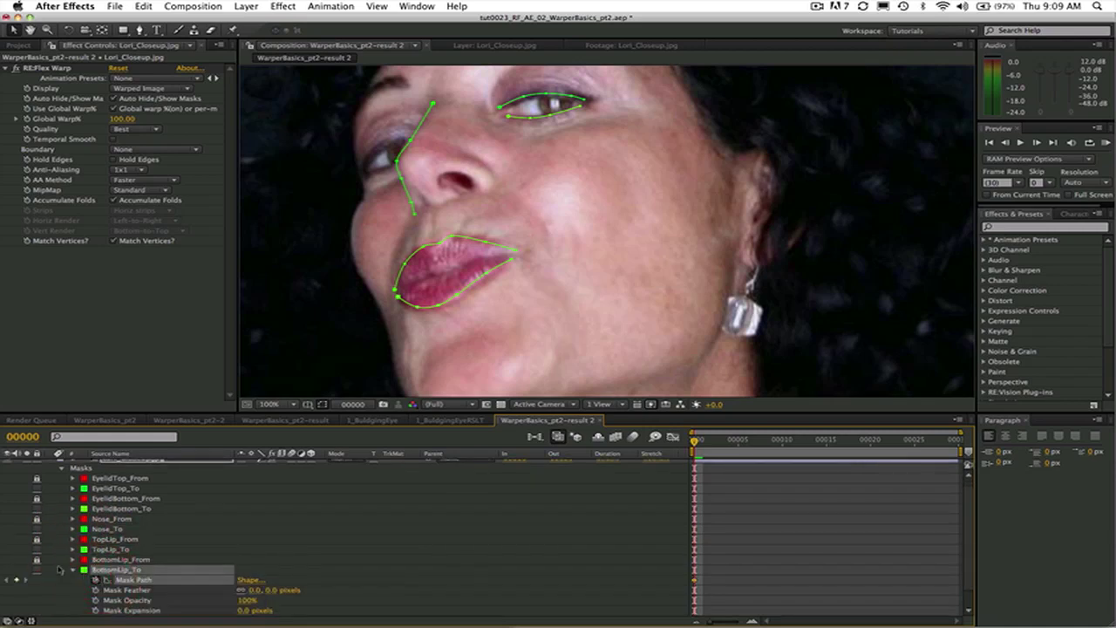
pyautogui.click(73, 576)
# Step: Go to frame 29 and reshape the Nose_To mask so the middle of the nose outline bulges outward toward the far eye
pyautogui.moveTo(696, 441); pyautogui.dragTo(955, 441)
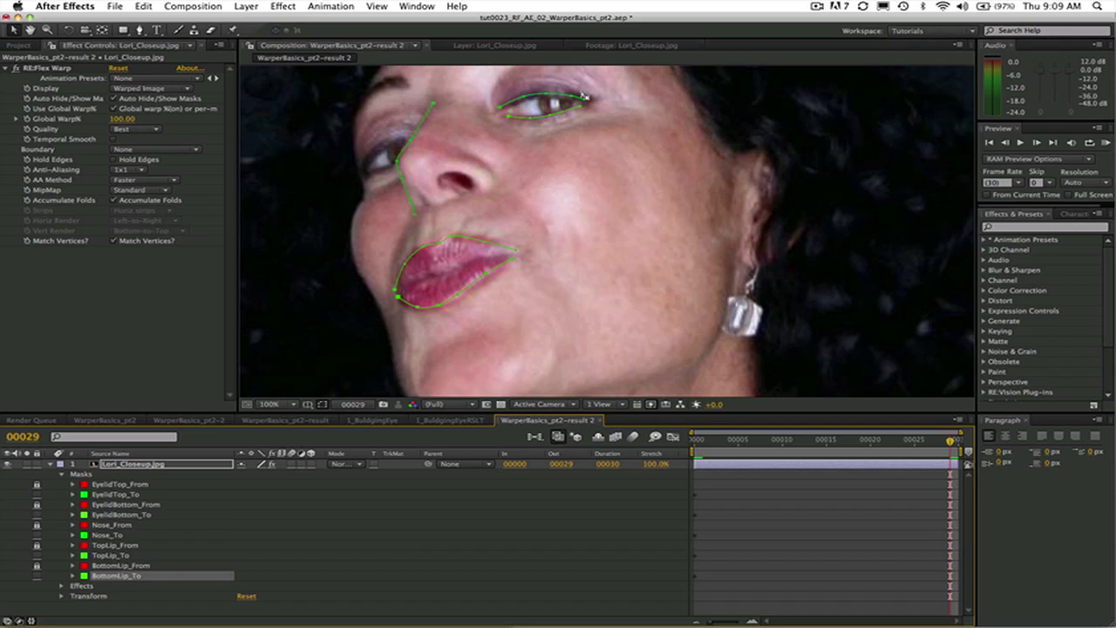
pyautogui.moveTo(396, 163); pyautogui.dragTo(406, 130)
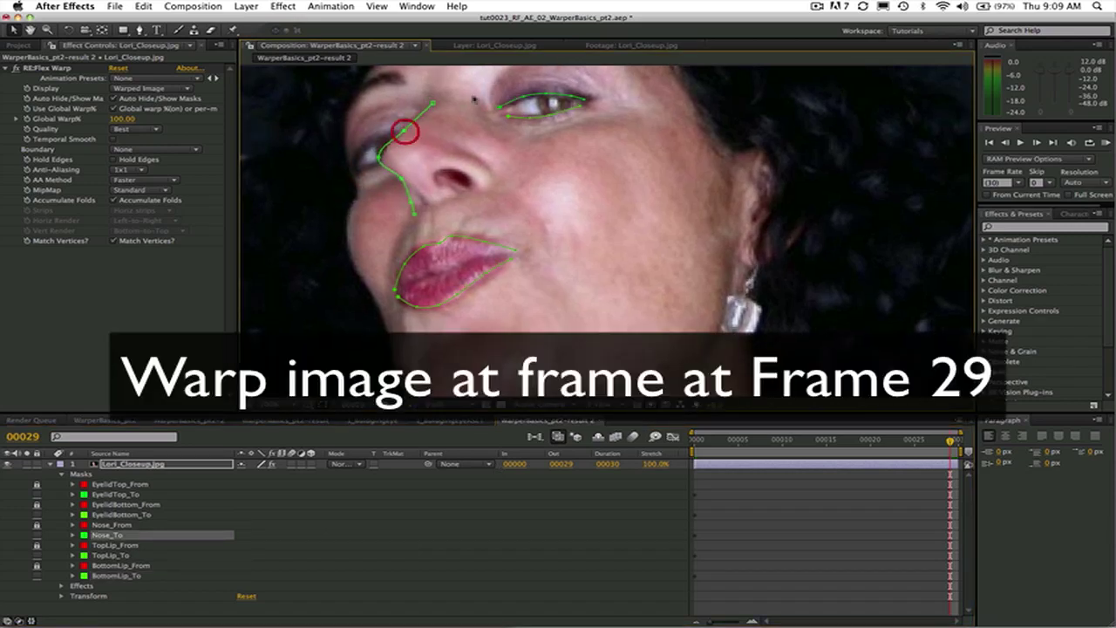
# Step: Move the points of the EyelidTop_To and EyelidBottom_To masks together at frame 29 to close the eye
pyautogui.click(526, 105)
pyautogui.moveTo(525, 106); pyautogui.dragTo(572, 102)
pyautogui.moveTo(508, 116); pyautogui.dragTo(505, 114)
pyautogui.click(530, 113)
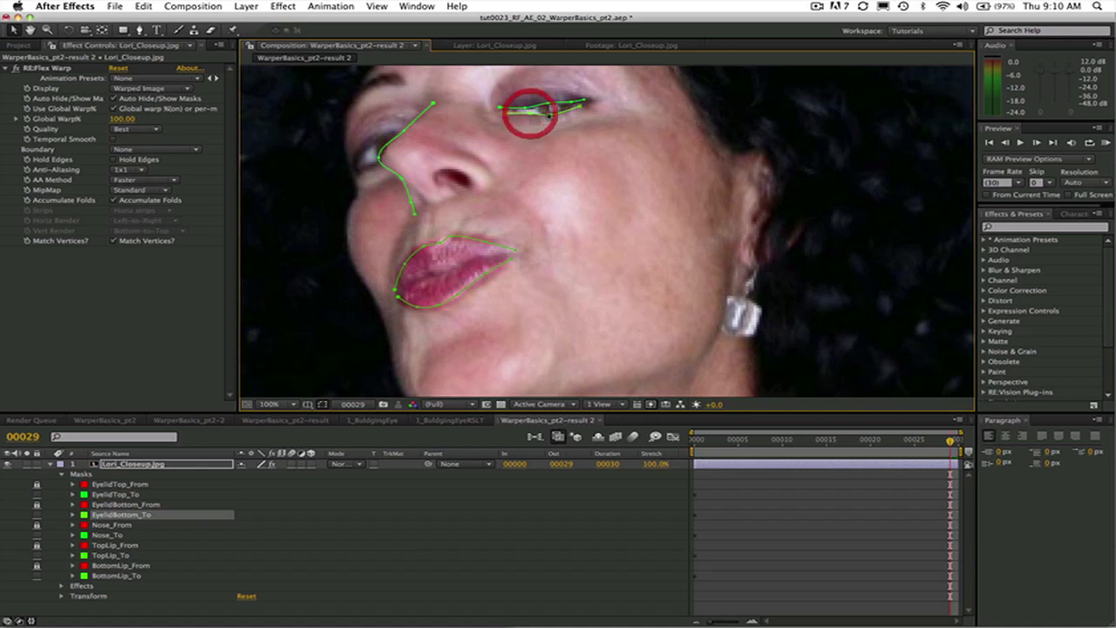
pyautogui.moveTo(551, 109); pyautogui.dragTo(551, 106)
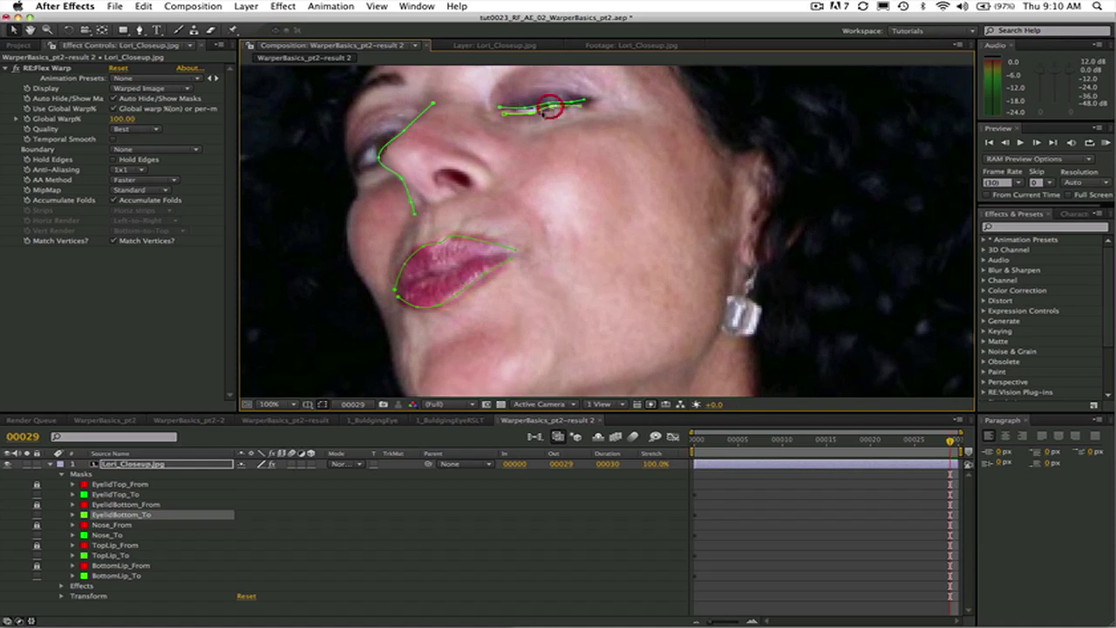
pyautogui.click(529, 113)
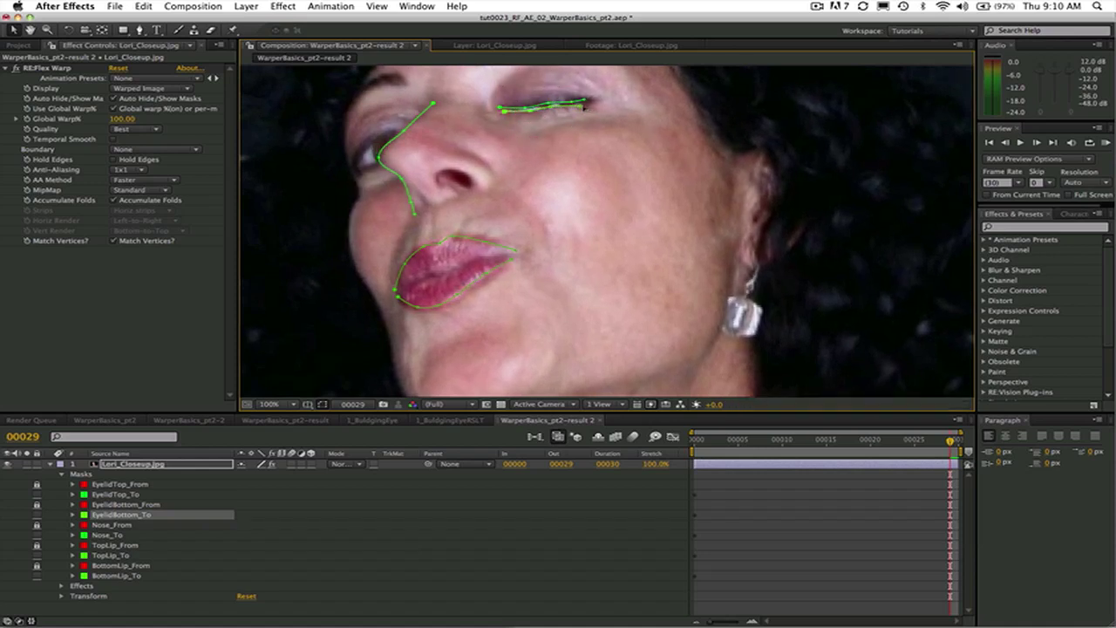
pyautogui.click(584, 103)
# Step: Pull the TopLip_To and BottomLip_To masks outward at frame 29 for fuller, puckered lips, and preview the warp animation
pyautogui.click(424, 250)
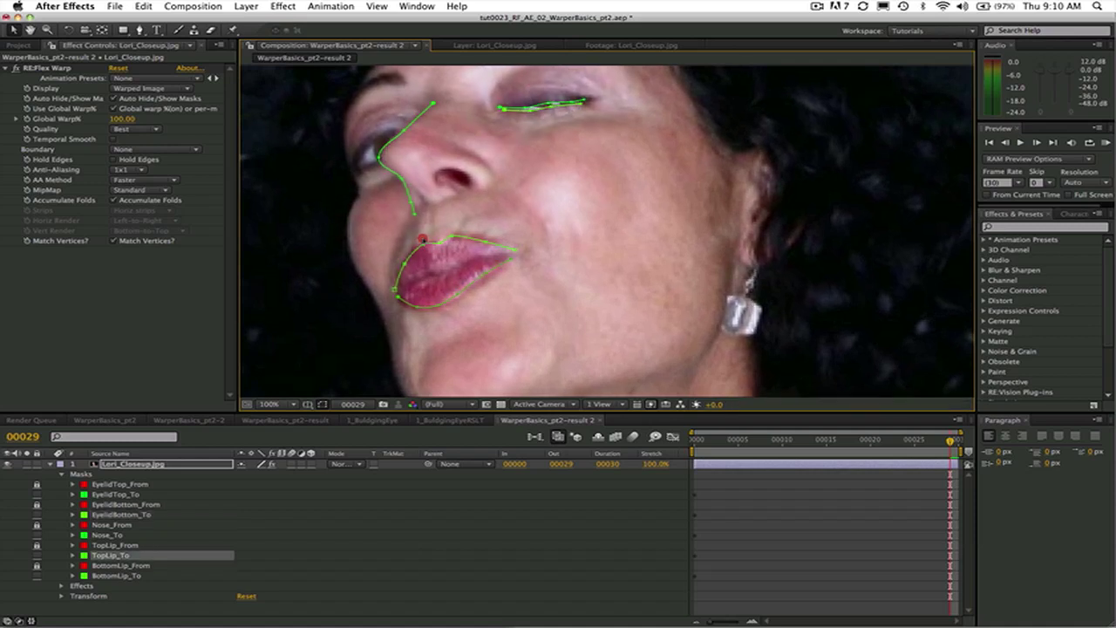
pyautogui.click(450, 229)
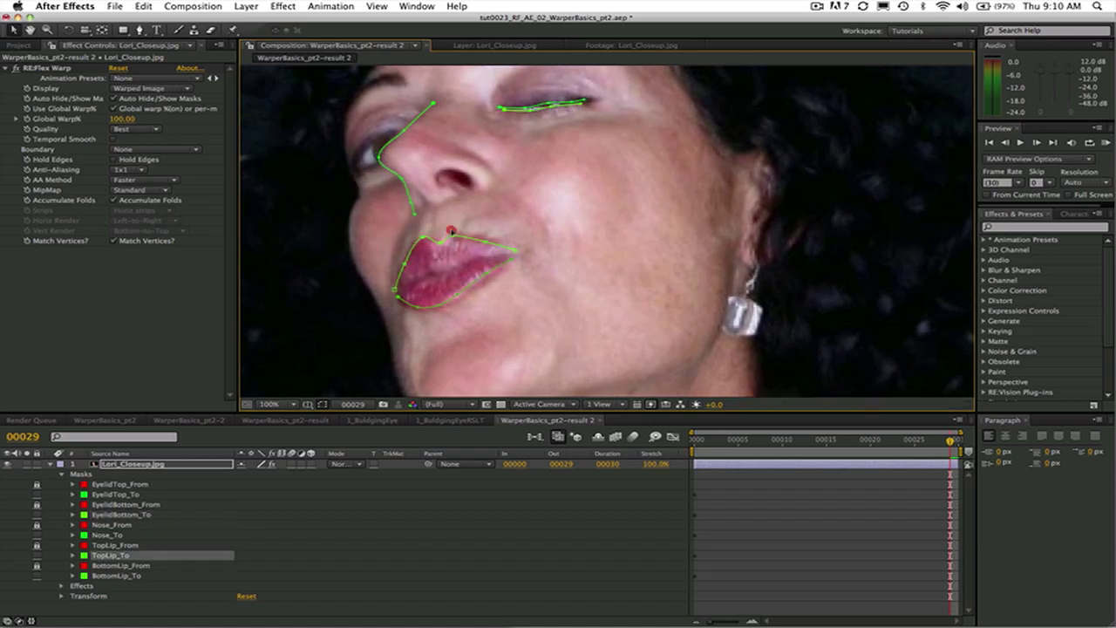
pyautogui.click(416, 309)
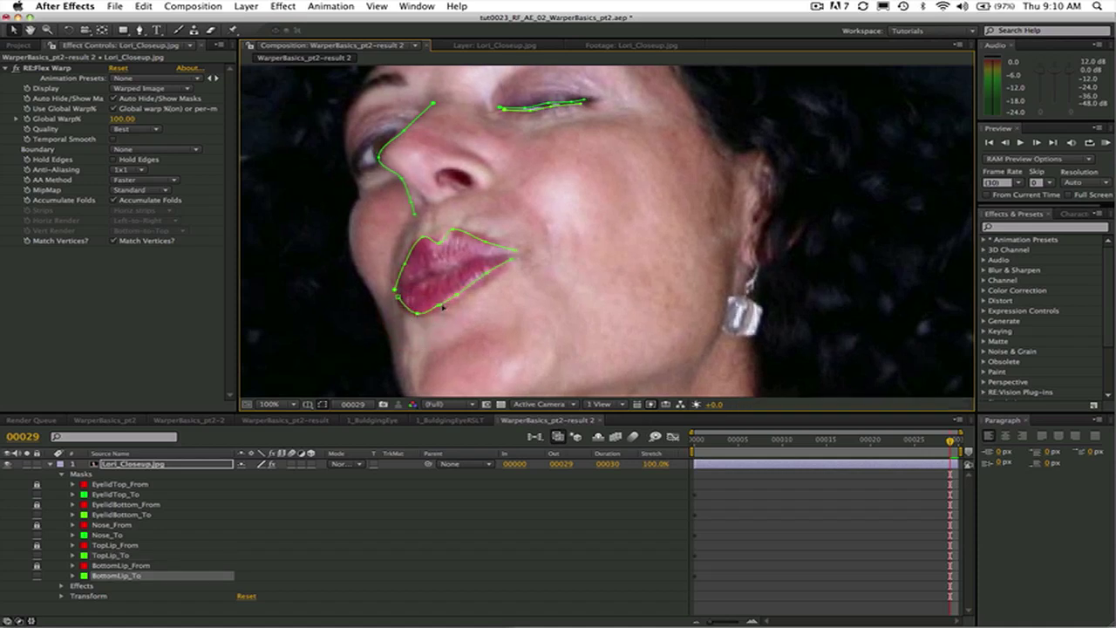
pyautogui.click(449, 311)
pyautogui.moveTo(449, 311); pyautogui.dragTo(463, 292)
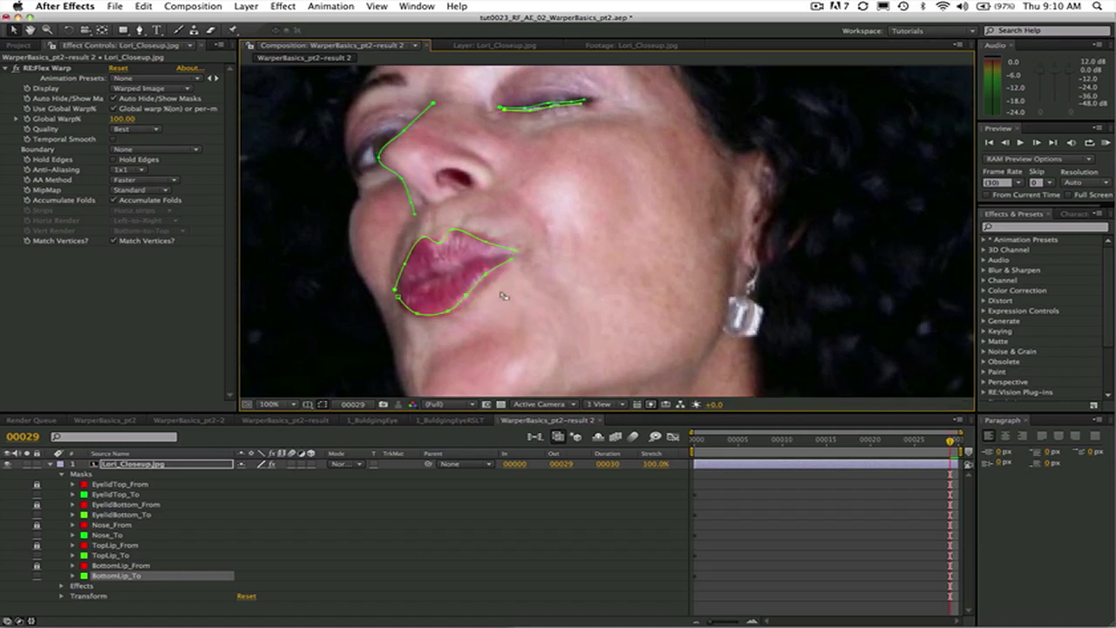
pyautogui.press('KP_0')
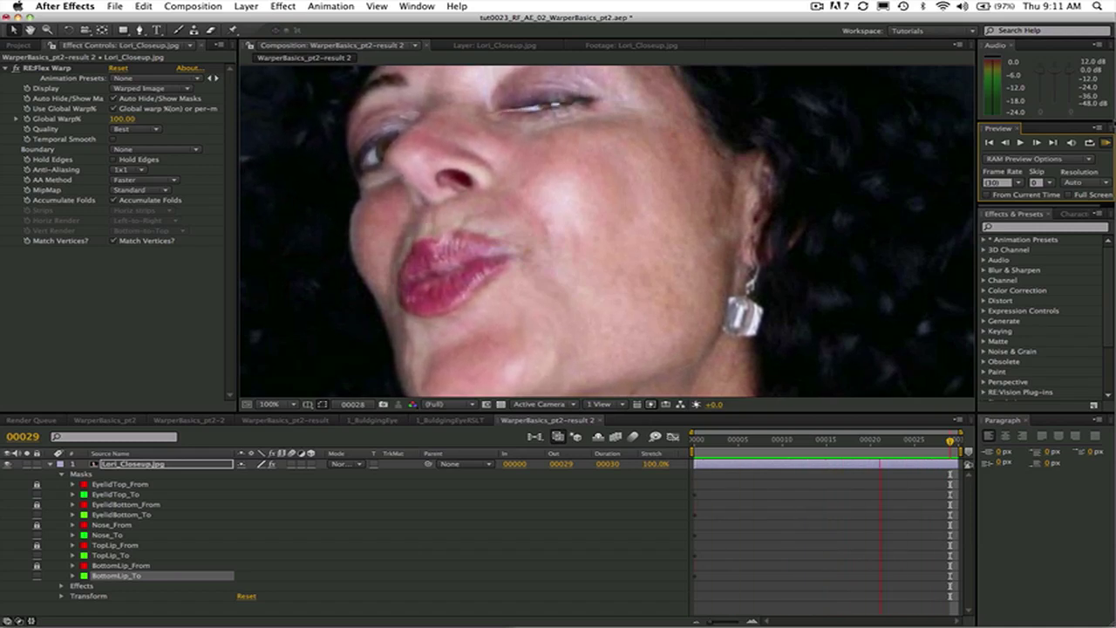
pyautogui.press('space')
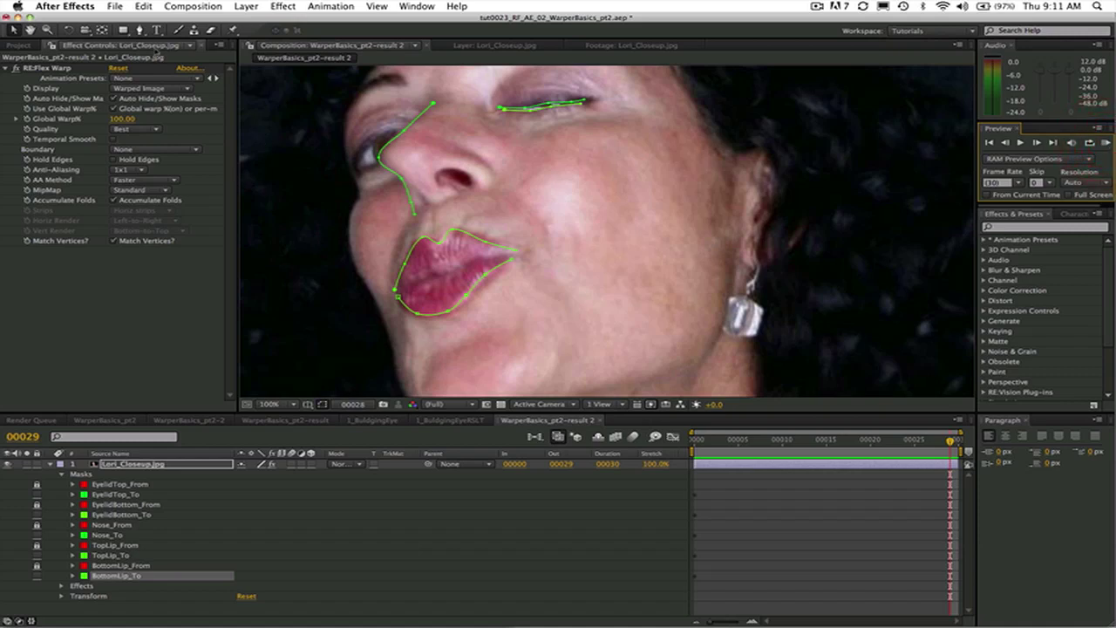
# Step: Draw a closed RotoBezier mask on Lori_Closeup.jpg that loosely surrounds the nose, the lips and the winking eye
pyautogui.press('g')
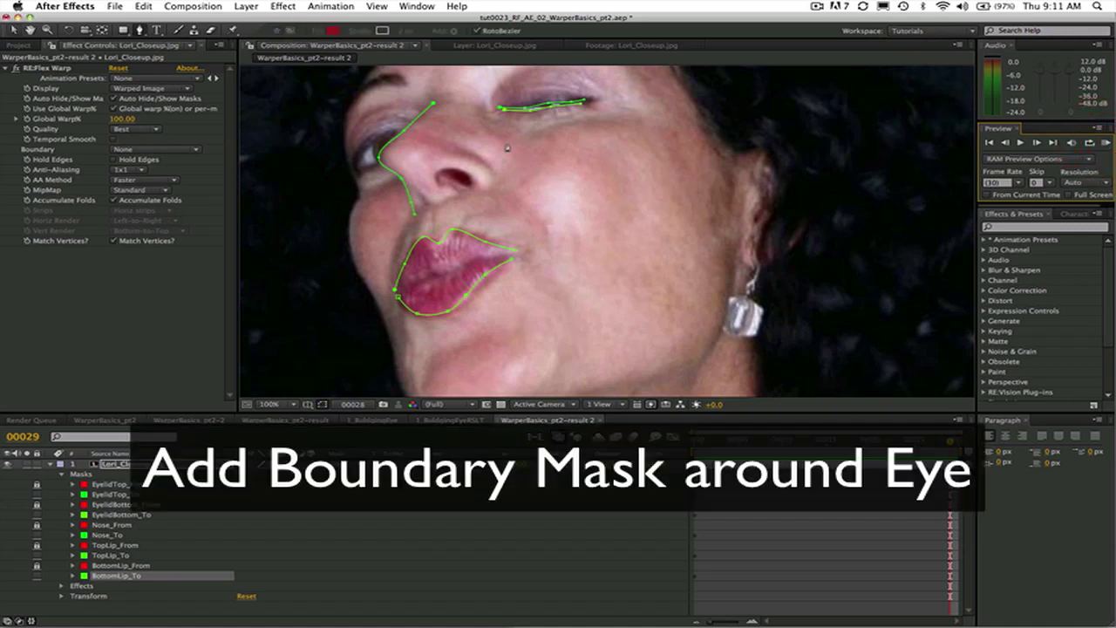
pyautogui.click(433, 84)
pyautogui.click(386, 122)
pyautogui.click(366, 179)
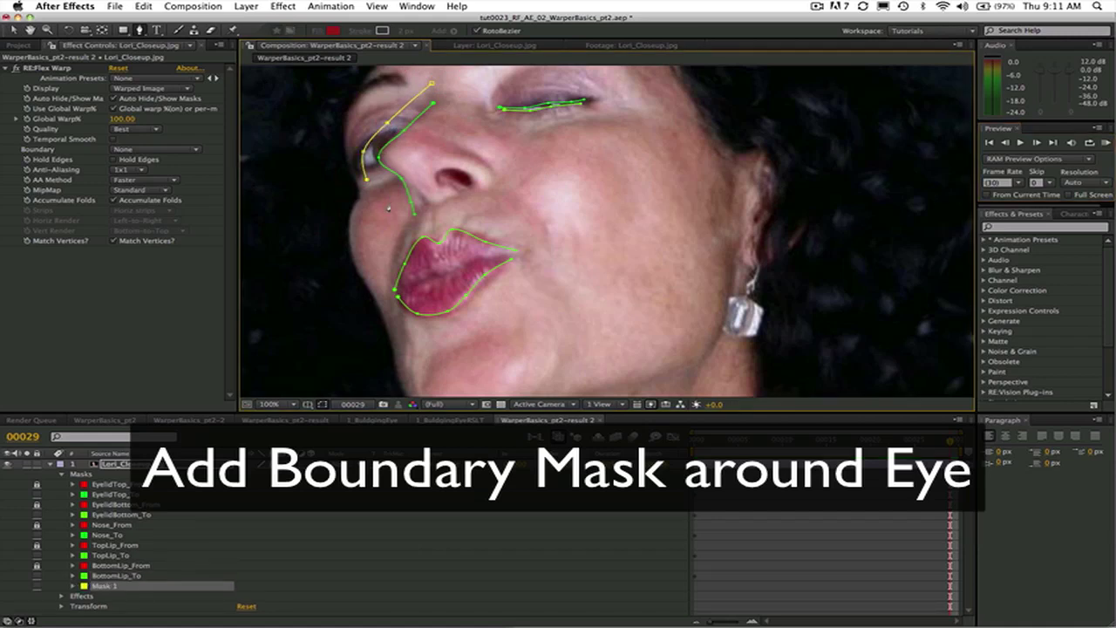
pyautogui.click(388, 209)
pyautogui.click(384, 304)
pyautogui.click(413, 323)
pyautogui.click(487, 312)
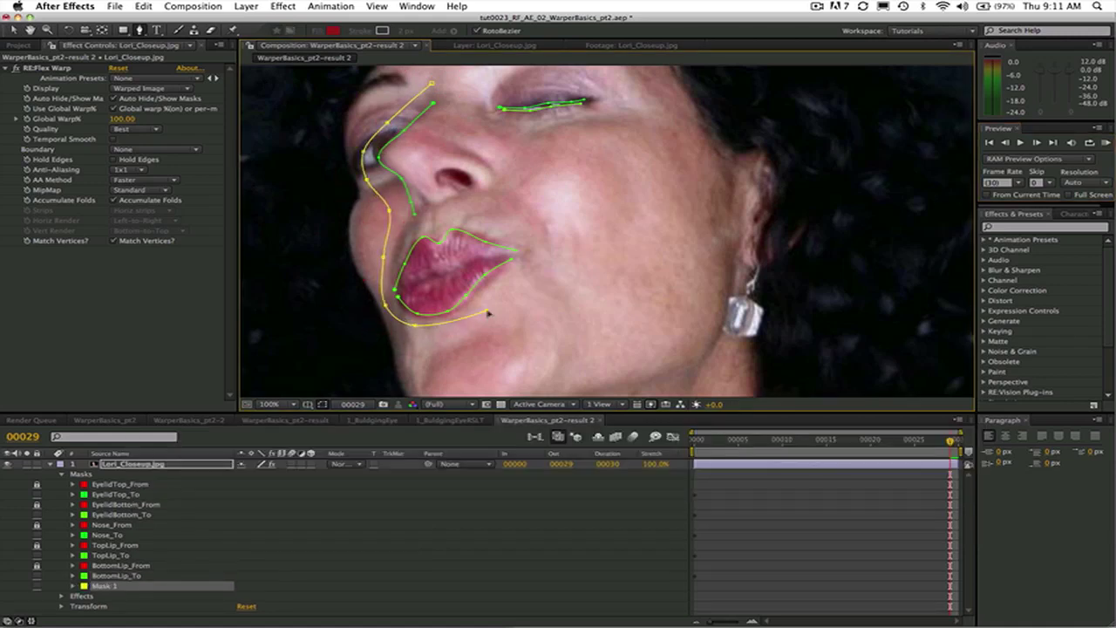
pyautogui.click(509, 276)
pyautogui.click(538, 255)
pyautogui.click(511, 184)
pyautogui.click(499, 145)
pyautogui.click(524, 127)
pyautogui.click(602, 114)
pyautogui.click(613, 80)
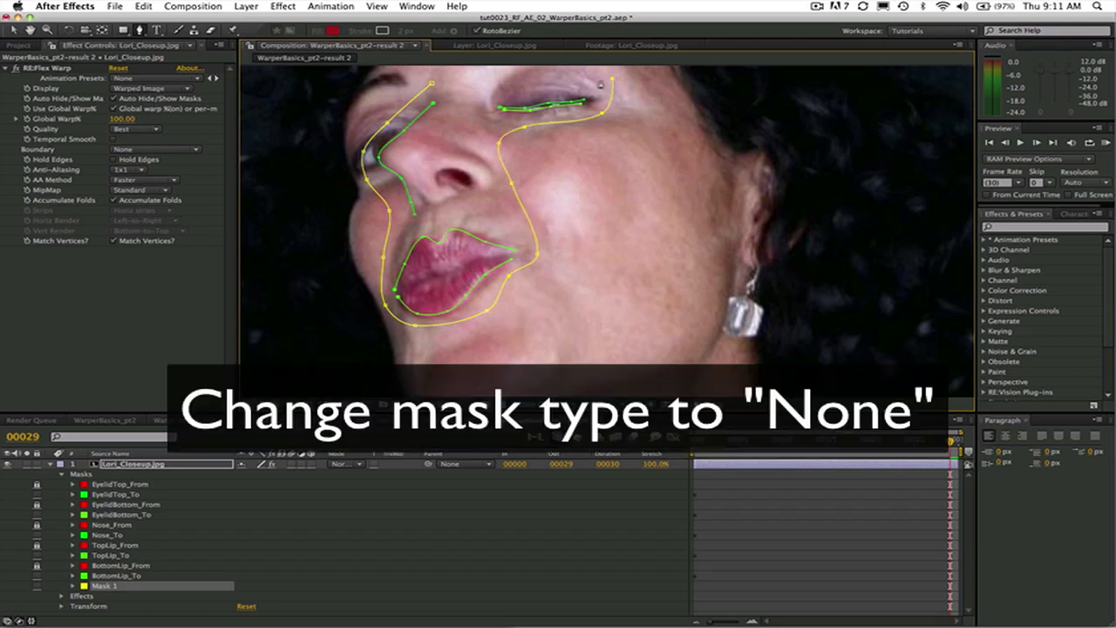
pyautogui.click(560, 80)
pyautogui.click(431, 84)
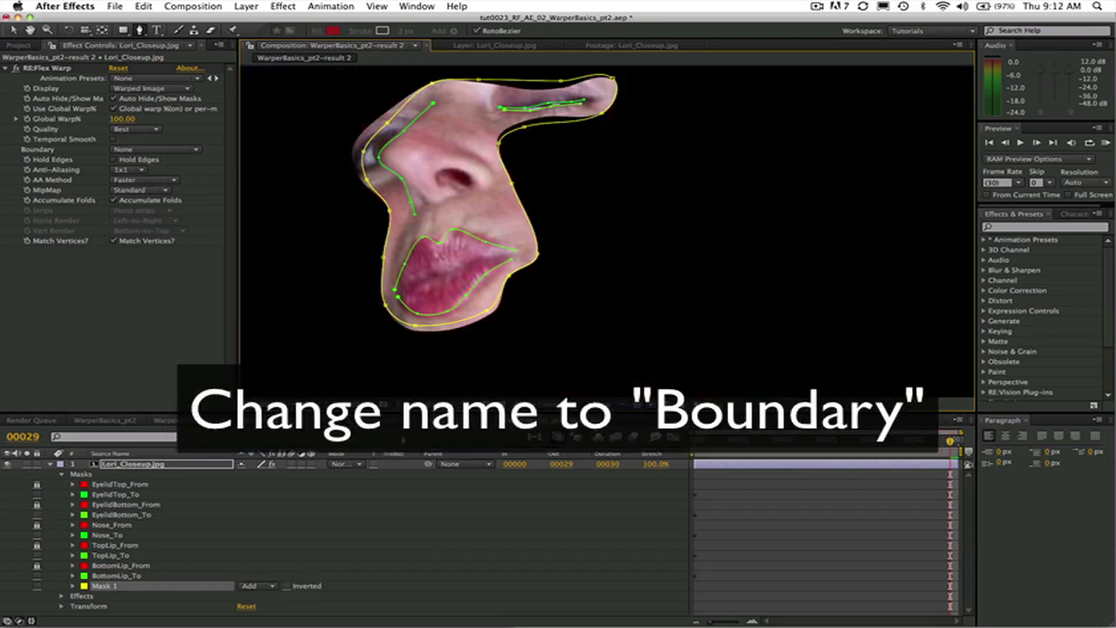
# Step: Set the new yellow mask's mode to None and rename it Boundry
pyautogui.click(254, 588)
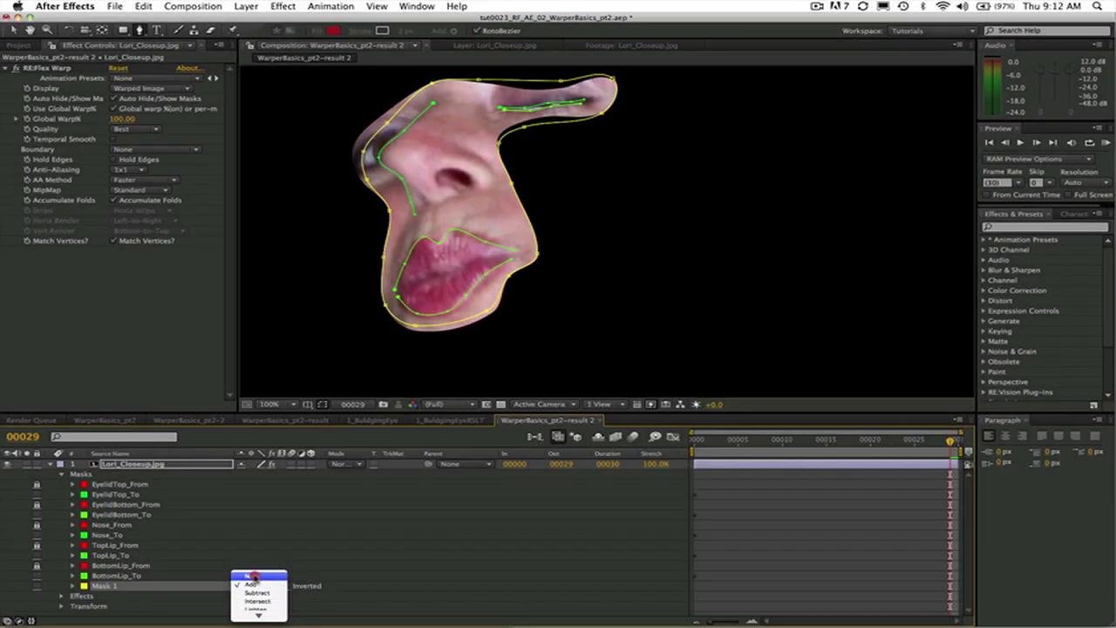
pyautogui.click(254, 577)
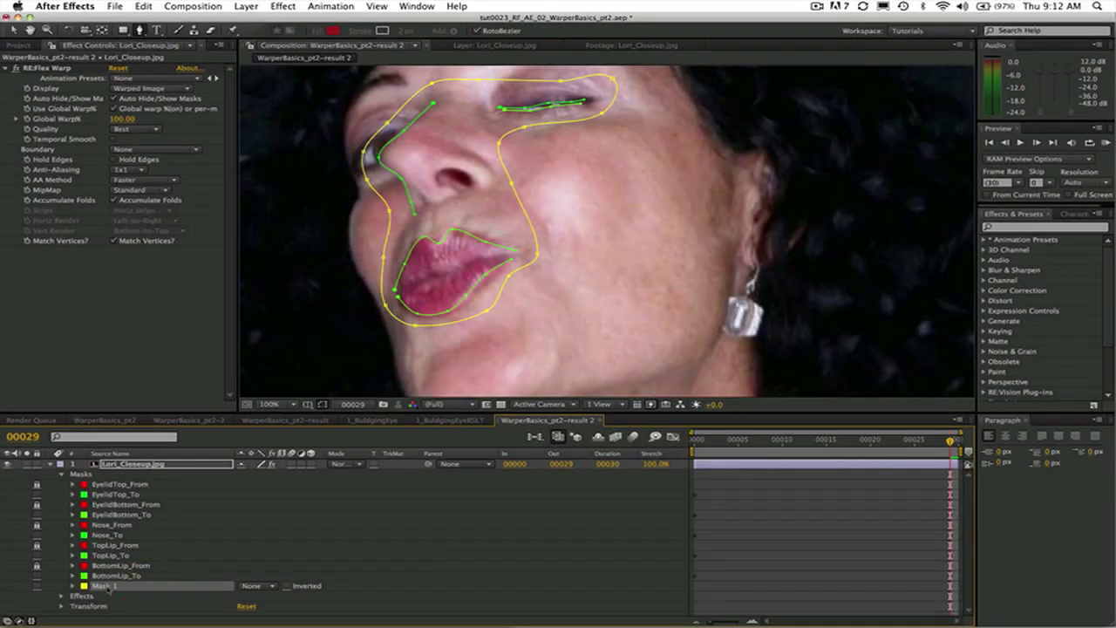
pyautogui.press('Return')
pyautogui.write('Boundry')
pyautogui.press('Return')
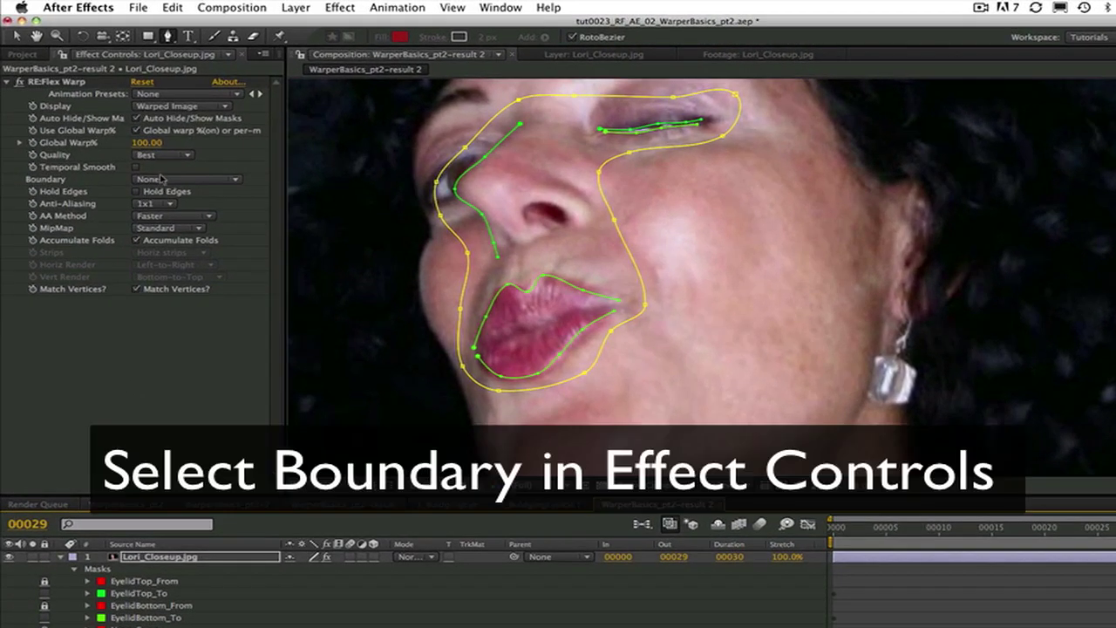
# Step: Assign the Boundry mask as the Boundary of the RE:Flex Warp effect and preview the animation
pyautogui.click(156, 149)
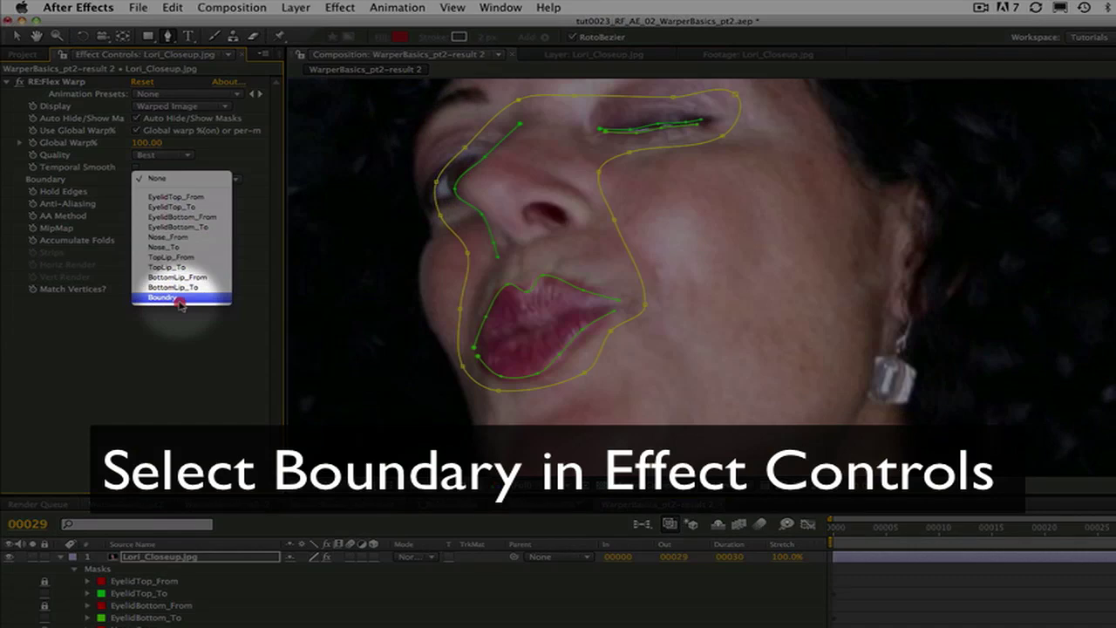
pyautogui.click(180, 301)
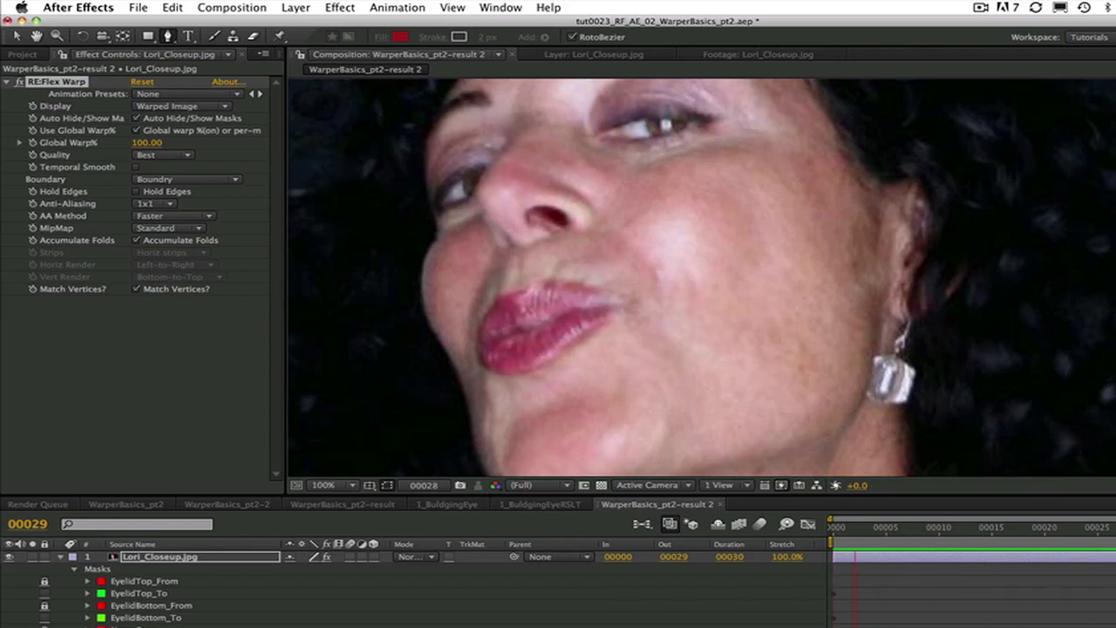
pyautogui.press('space')
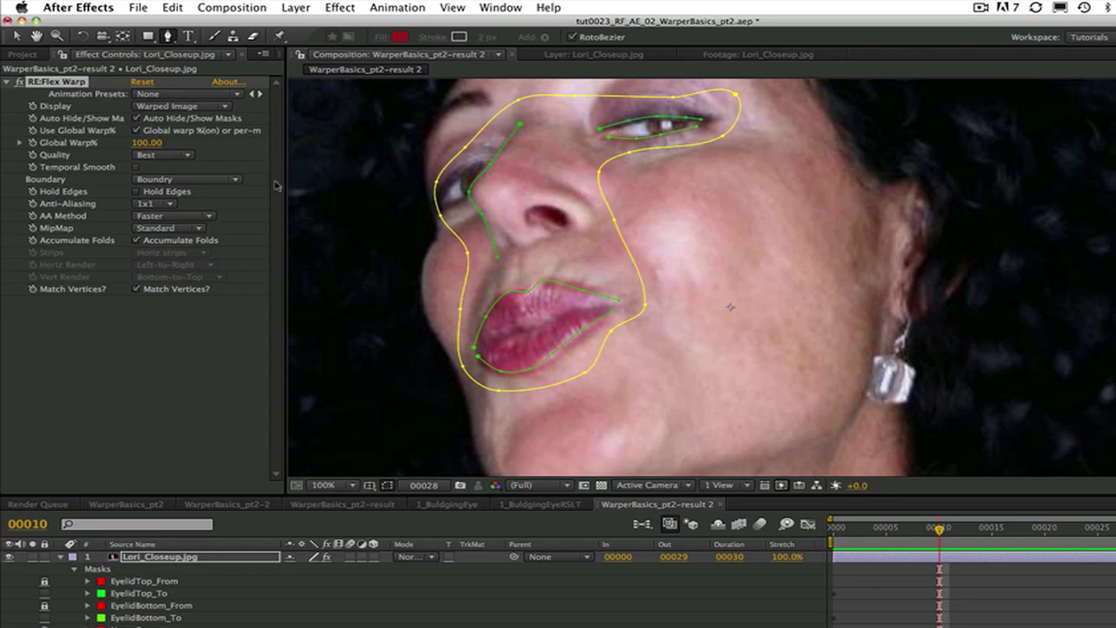
# Step: Reshape the Boundry mask at frame 10 by moving its points closer to the nose bridge, the nose outline and the winking eye's outer corner
pyautogui.click(16, 36)
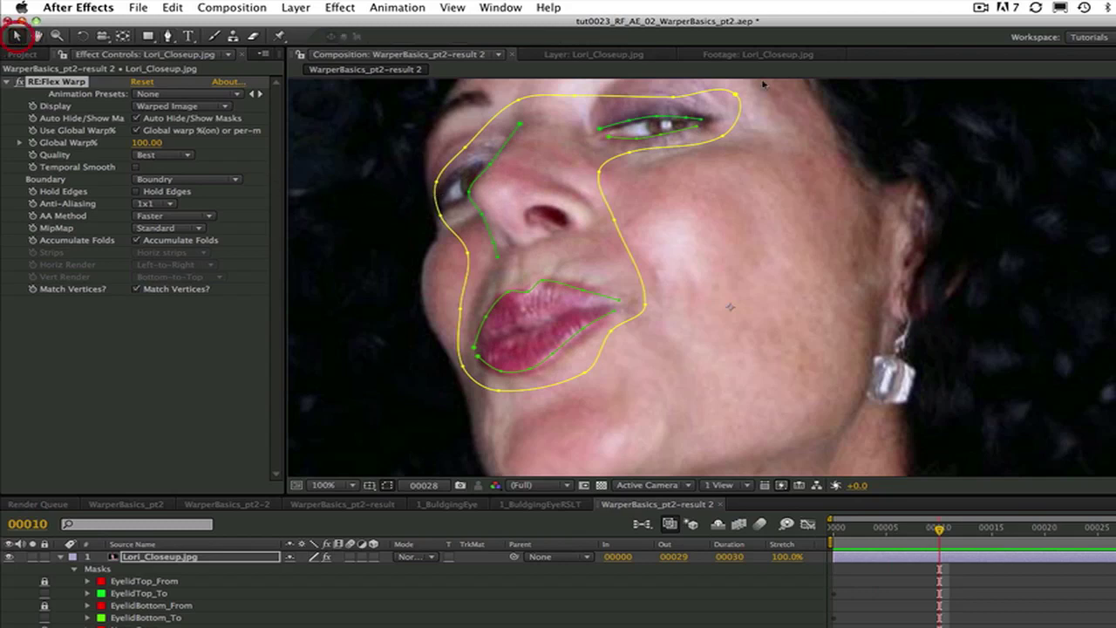
pyautogui.moveTo(440, 188)
pyautogui.mouseDown()
pyautogui.moveTo(460, 188)
pyautogui.moveTo(484, 150)
pyautogui.mouseUp()
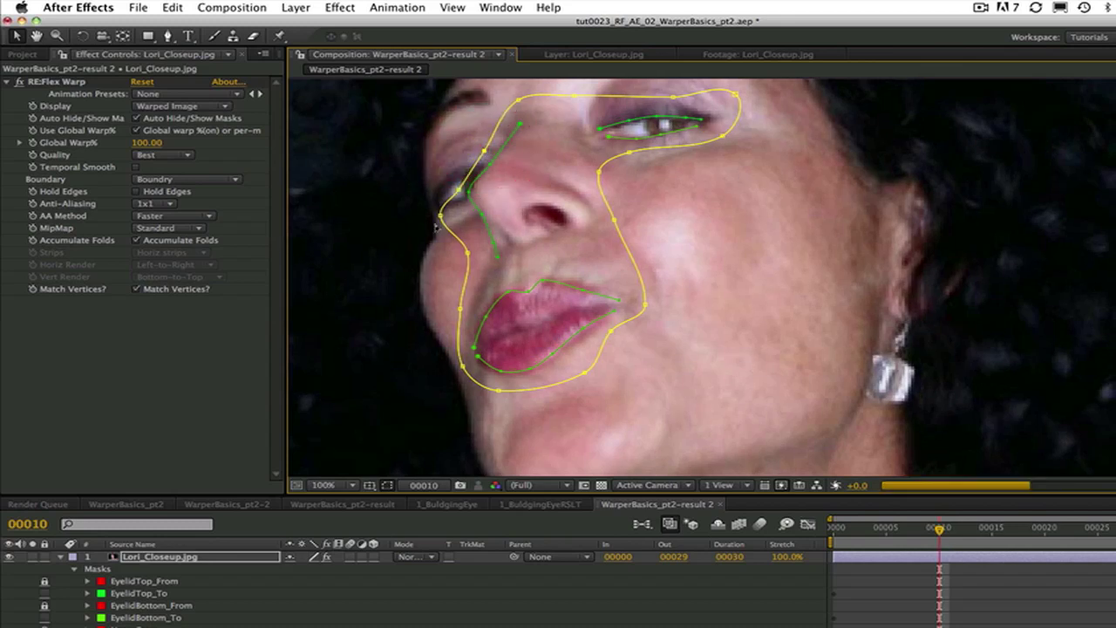
pyautogui.moveTo(441, 214); pyautogui.dragTo(462, 215)
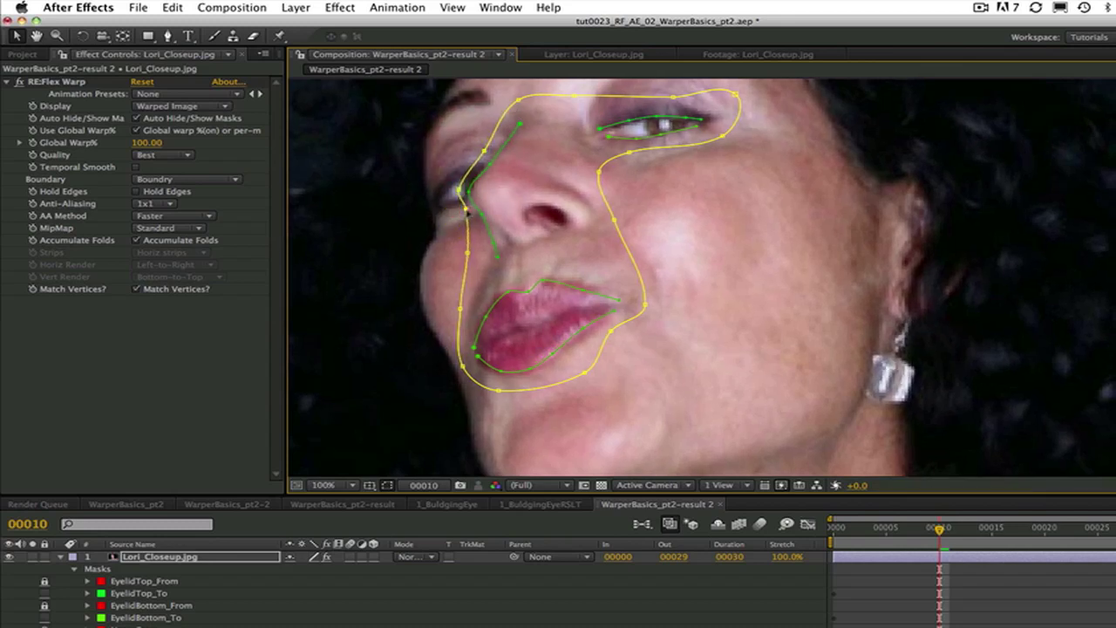
pyautogui.moveTo(469, 253); pyautogui.dragTo(482, 264)
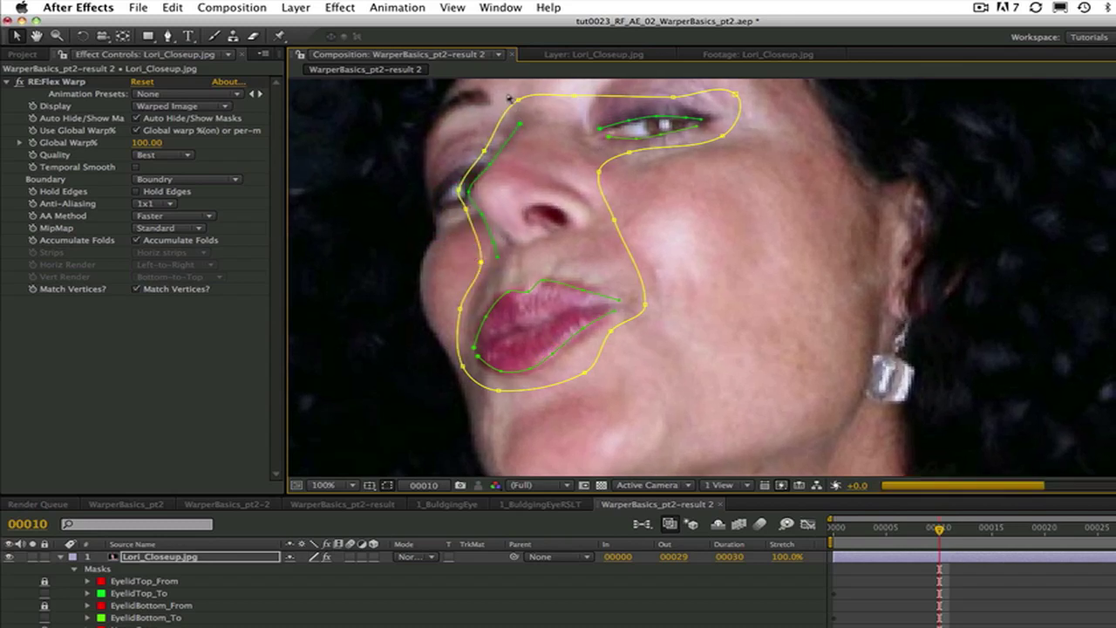
pyautogui.moveTo(518, 100); pyautogui.dragTo(524, 106)
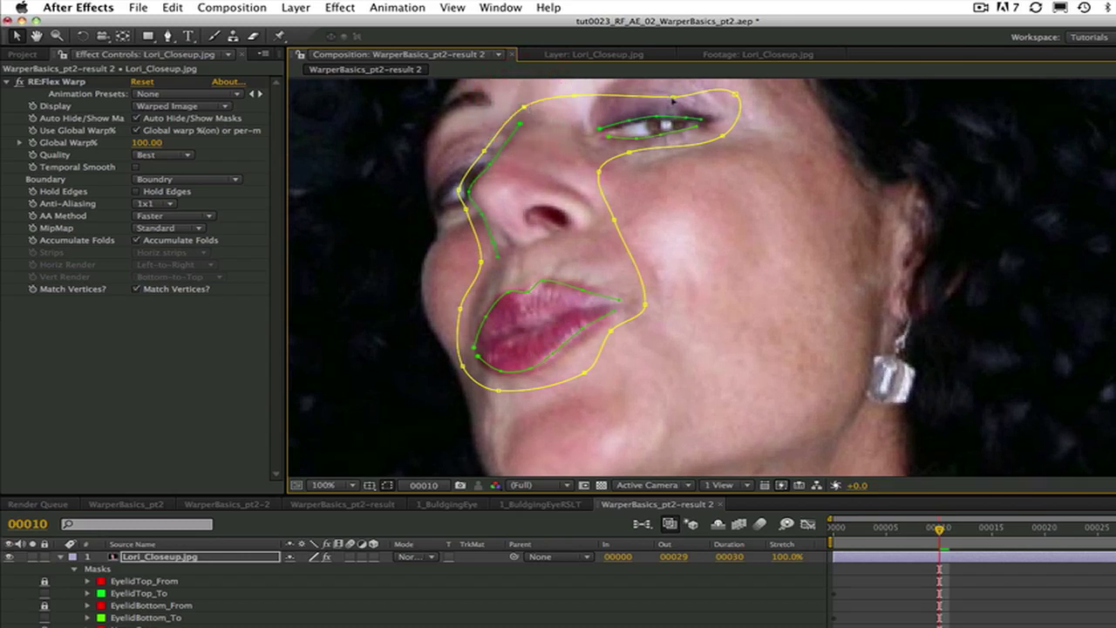
pyautogui.moveTo(735, 93); pyautogui.dragTo(737, 112)
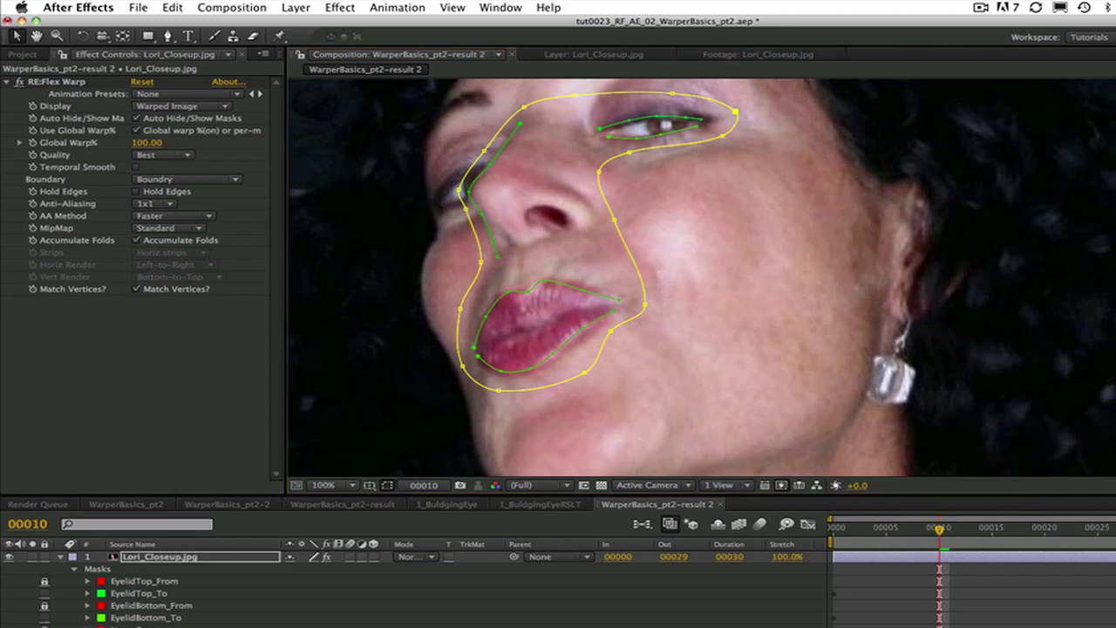